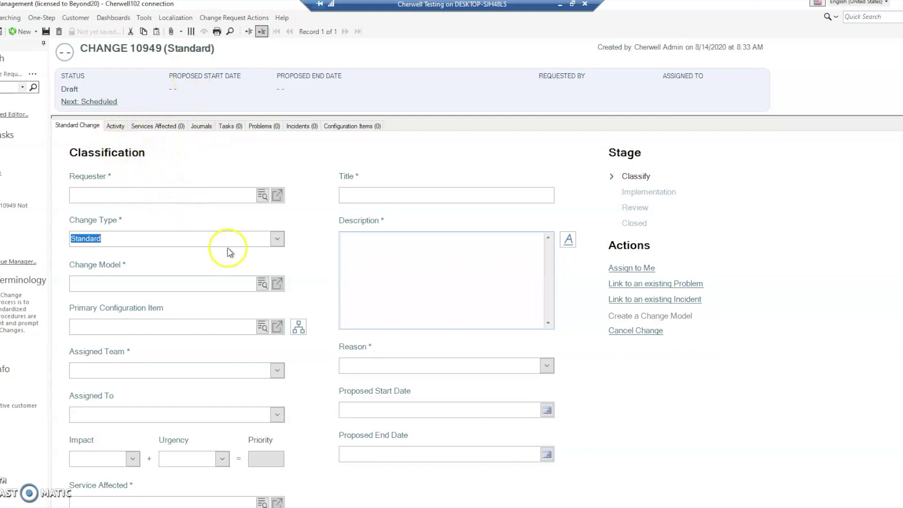
# Step: Check the Change Type list on change 10949 unchanged, then open and enlarge a second client window
pyautogui.click(281, 240)
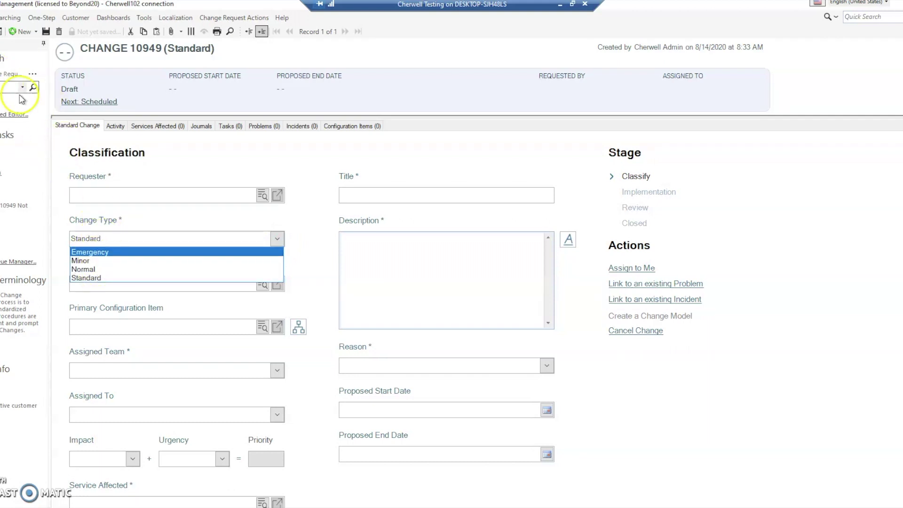
pyautogui.press('Escape')
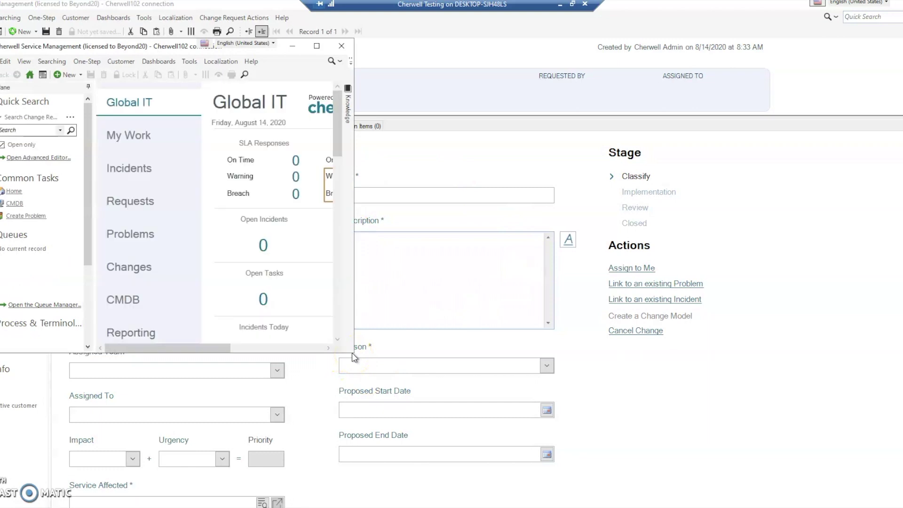
pyautogui.moveTo(354, 358); pyautogui.dragTo(671, 428)
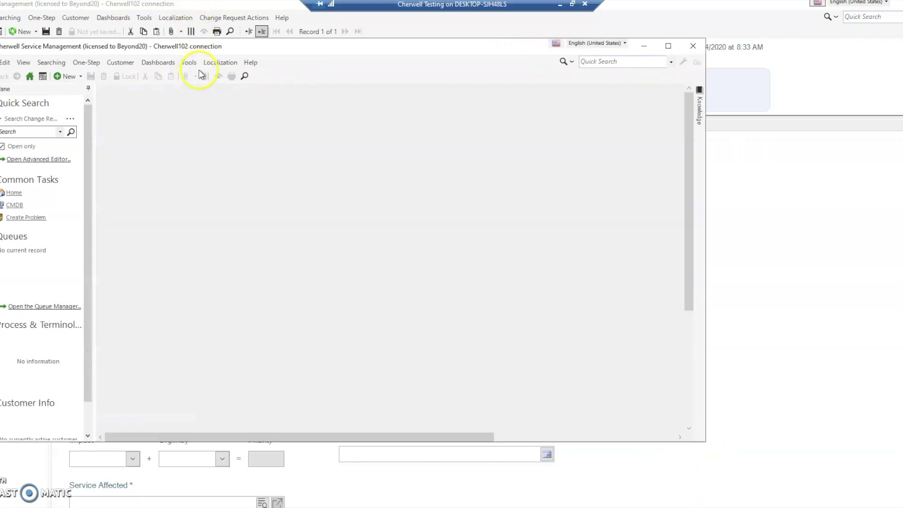
# Step: Open the Change Status table in Table Management, grouped by Change Type, with Normal and Standard expanded
pyautogui.click(190, 63)
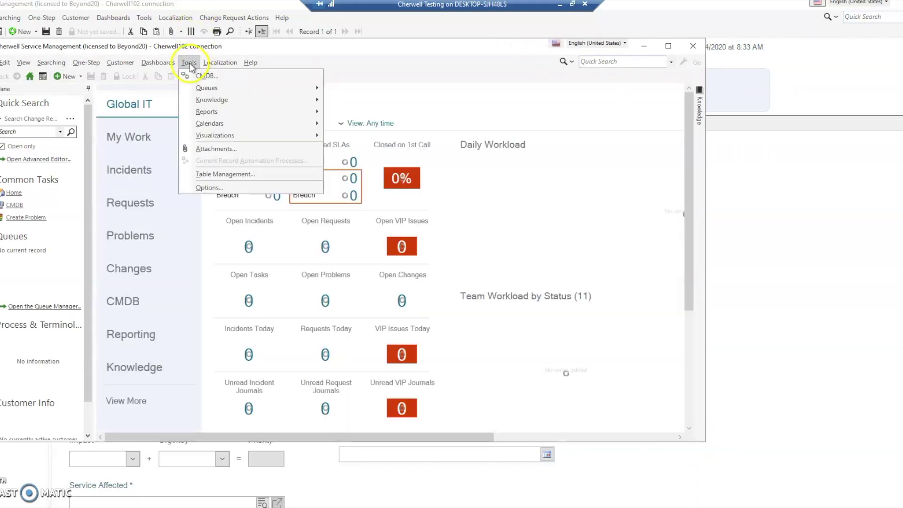
pyautogui.click(214, 175)
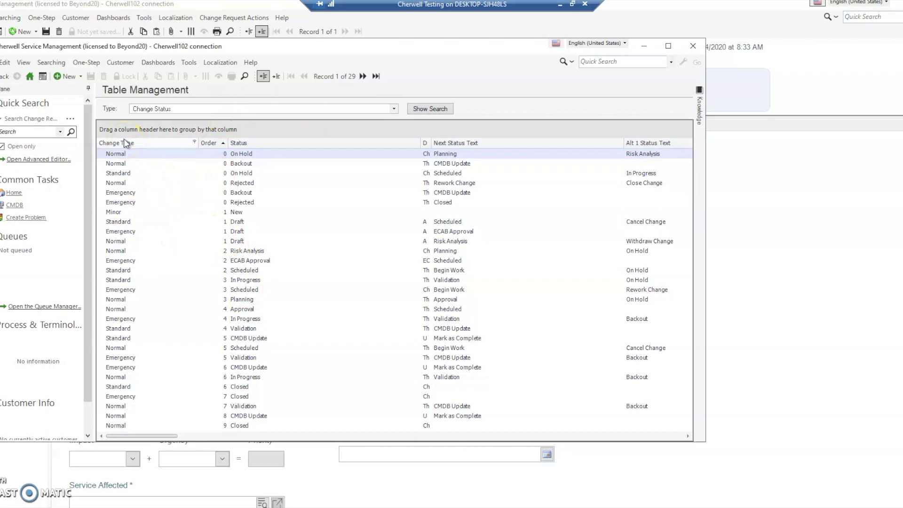
pyautogui.moveTo(146, 147); pyautogui.dragTo(151, 131)
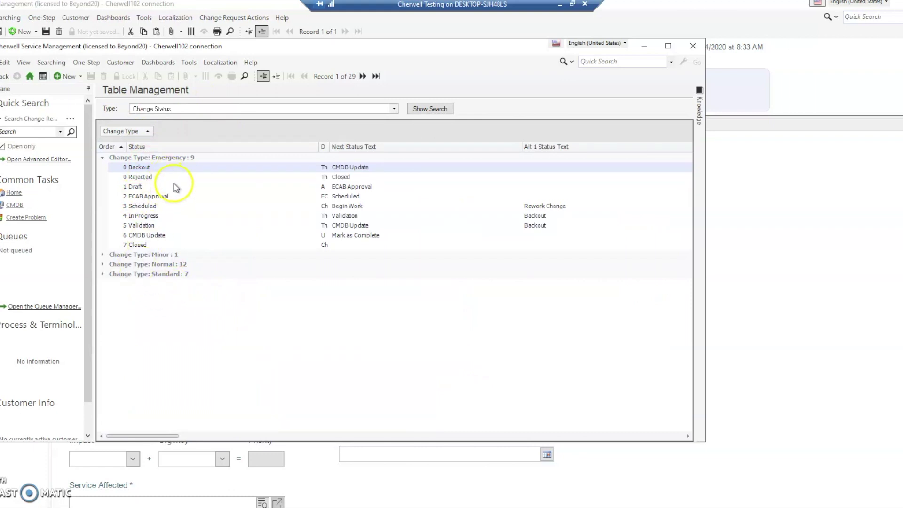
pyautogui.click(103, 264)
pyautogui.click(102, 391)
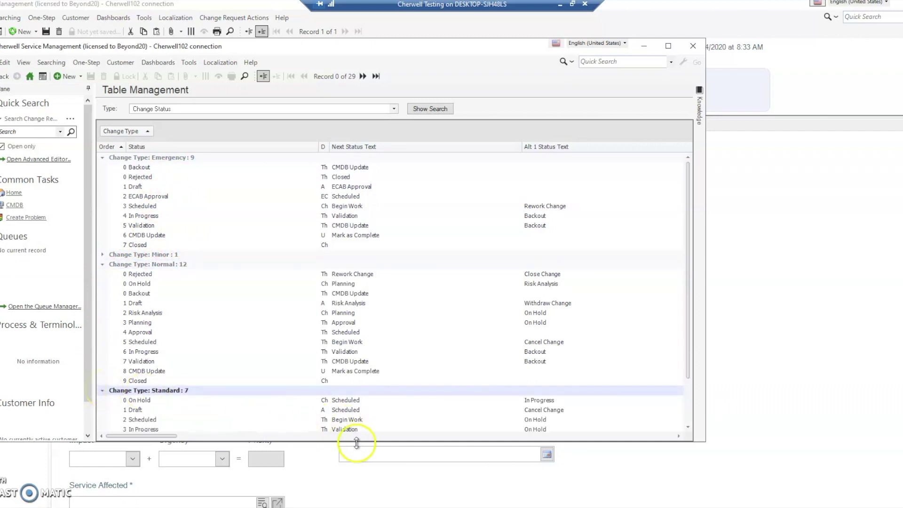
pyautogui.moveTo(356, 442); pyautogui.dragTo(370, 494)
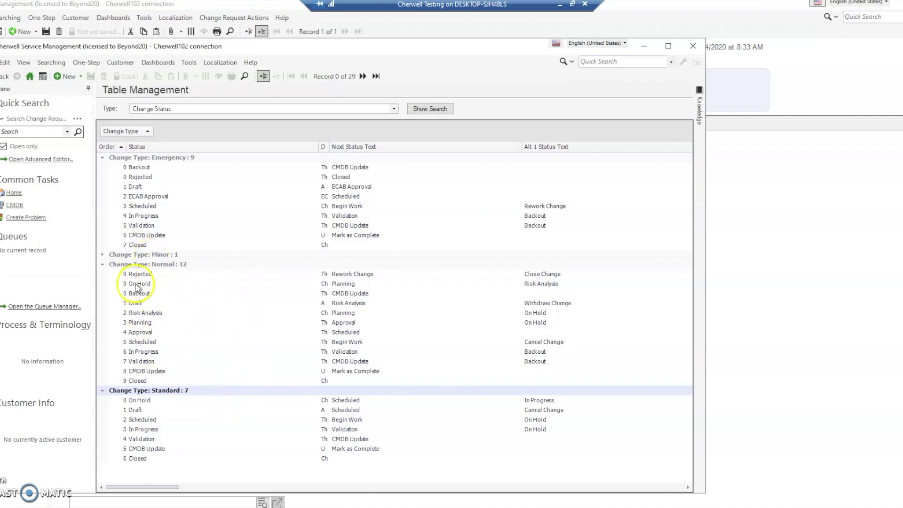
# Step: Review the Draft status rows and expand the Minor group, confirming it holds only New
pyautogui.click(134, 306)
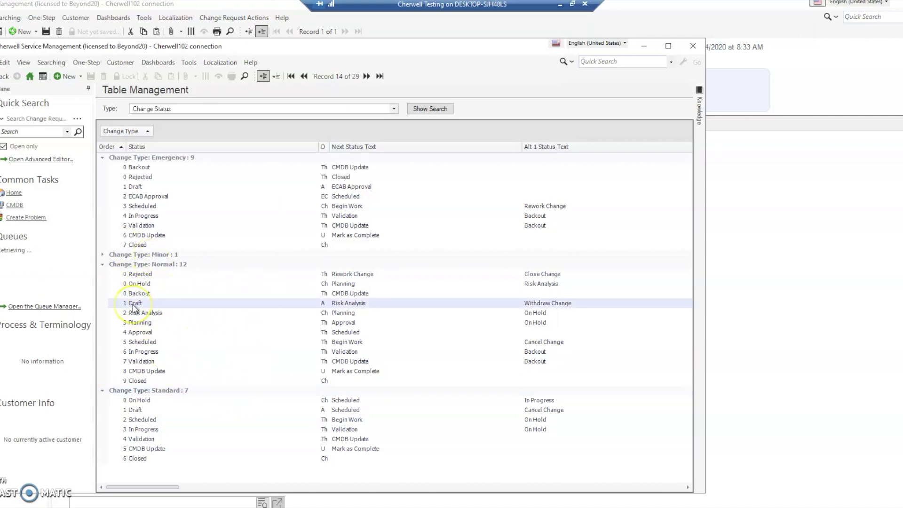
pyautogui.click(136, 188)
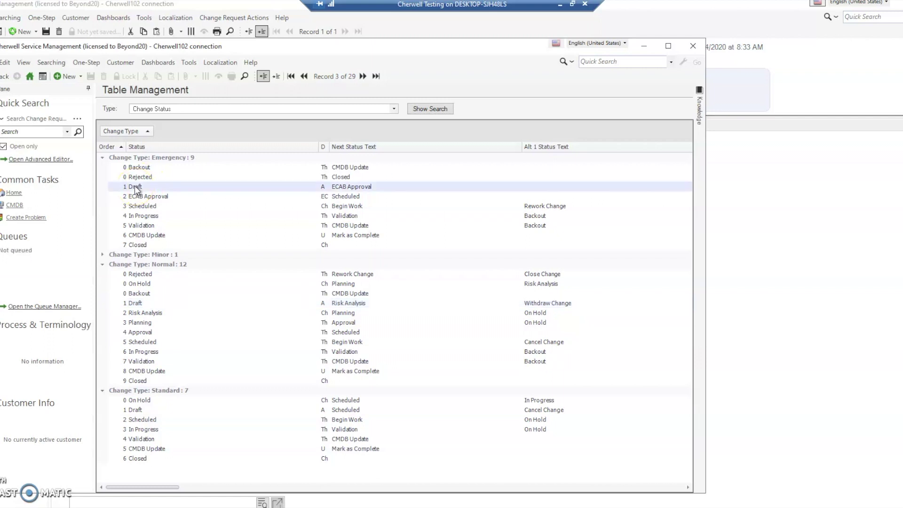
pyautogui.click(150, 189)
pyautogui.click(161, 244)
pyautogui.click(116, 265)
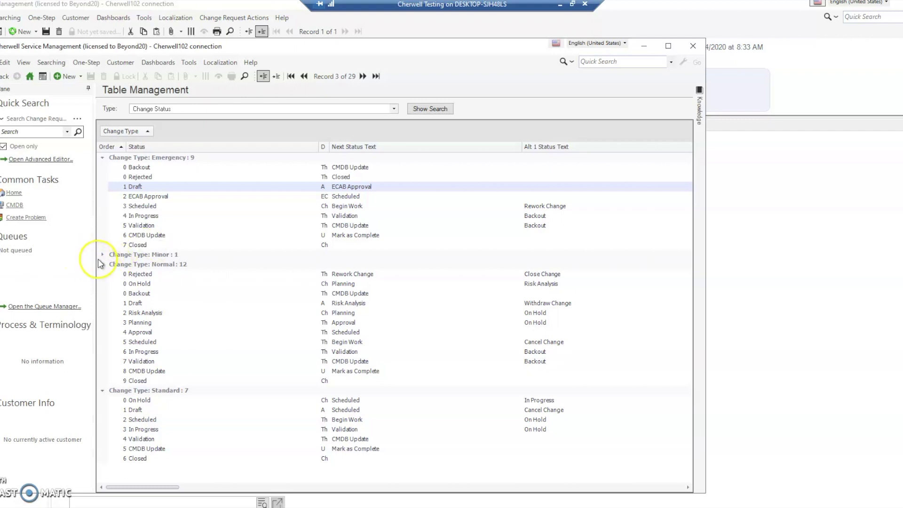
pyautogui.click(102, 255)
pyautogui.click(168, 259)
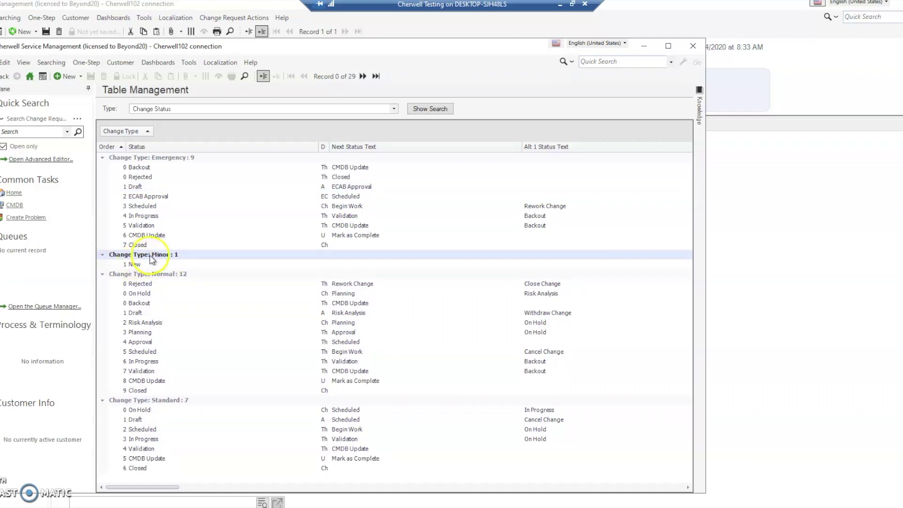
pyautogui.click(138, 264)
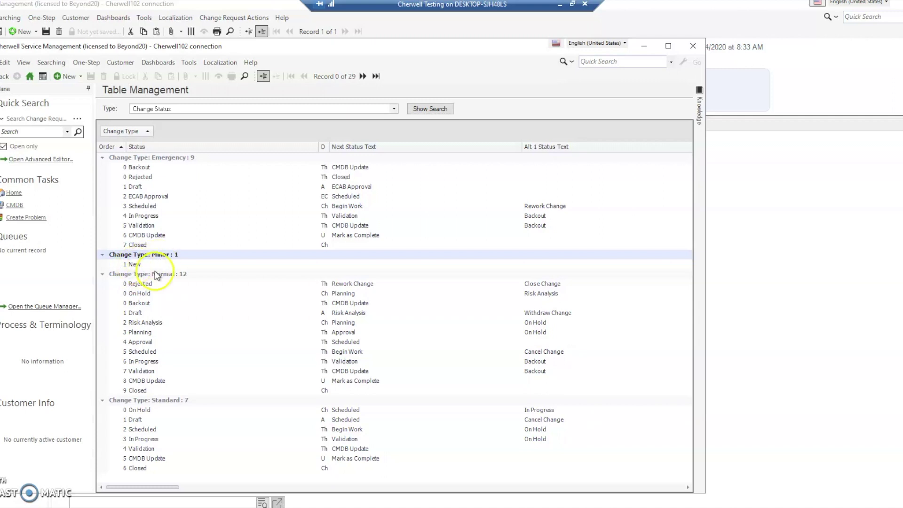
pyautogui.click(693, 47)
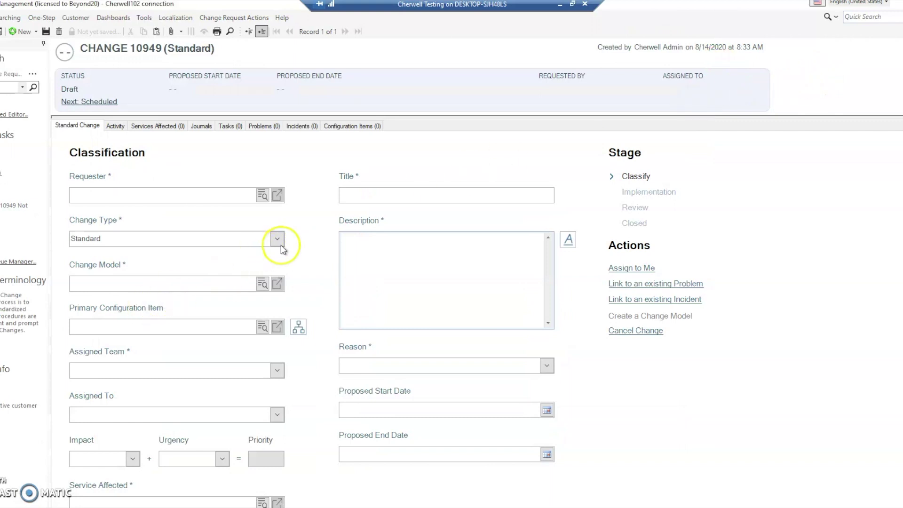
# Step: Set change 10949's Change Type to Minor and choose New in the Change Status Selector
pyautogui.click(281, 243)
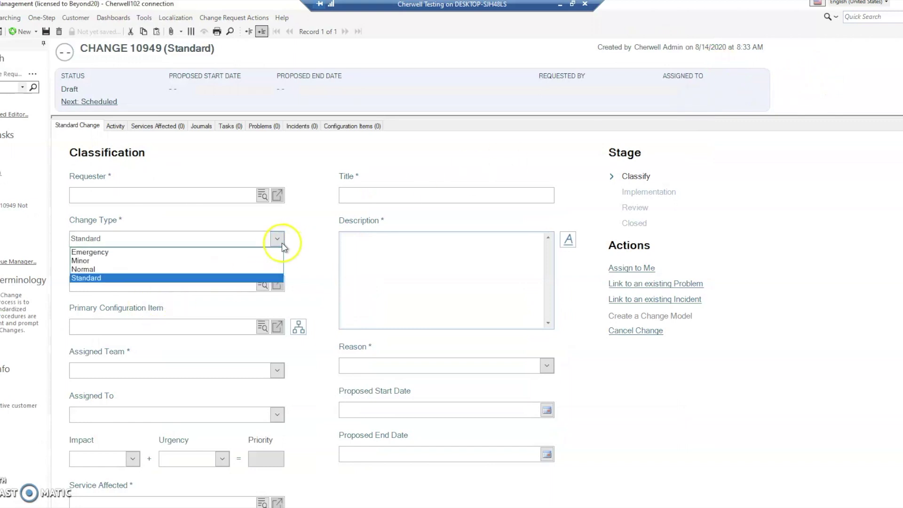
pyautogui.click(120, 259)
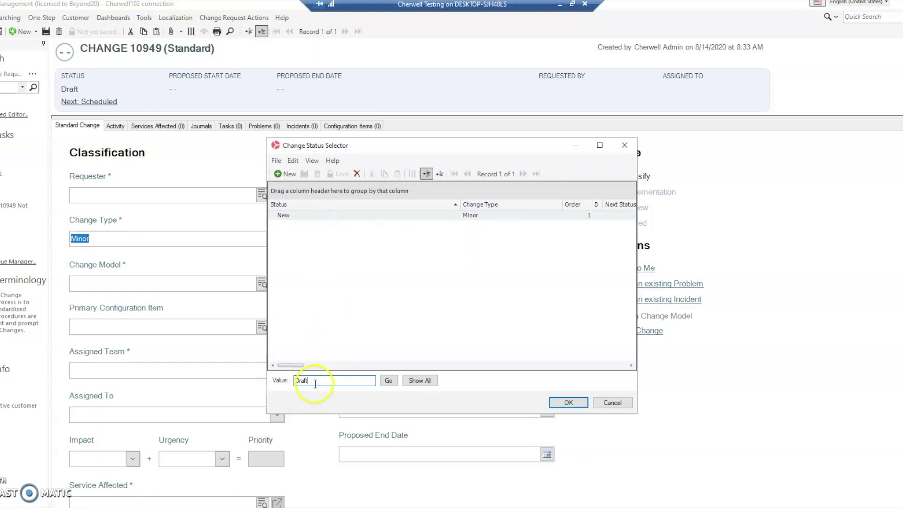
pyautogui.click(298, 214)
pyautogui.doubleClick(298, 216)
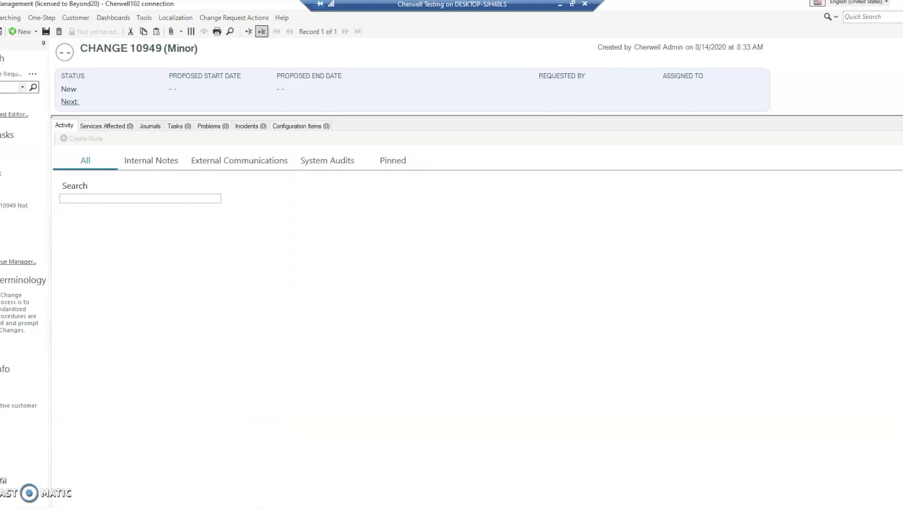
pyautogui.hotkey('alt', 'Tab')
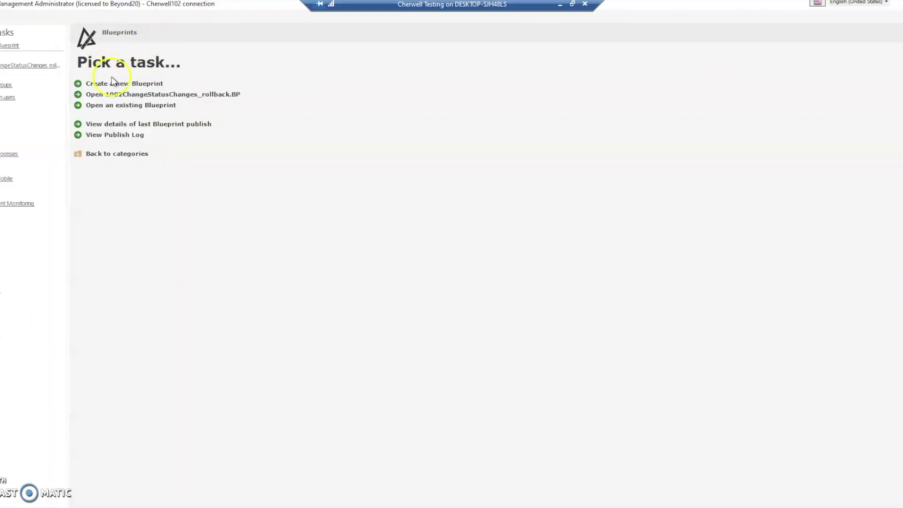
# Step: Start a new blueprint and edit the Change Request business object
pyautogui.click(140, 82)
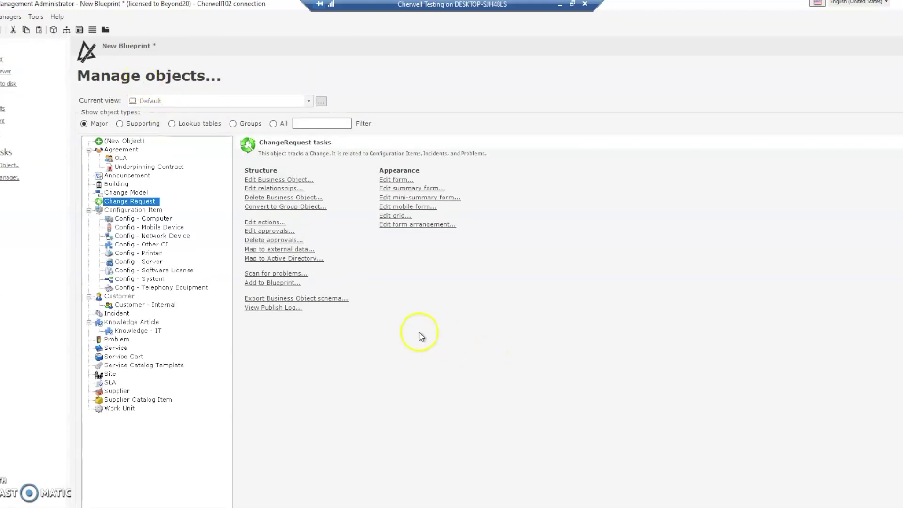
pyautogui.click(142, 210)
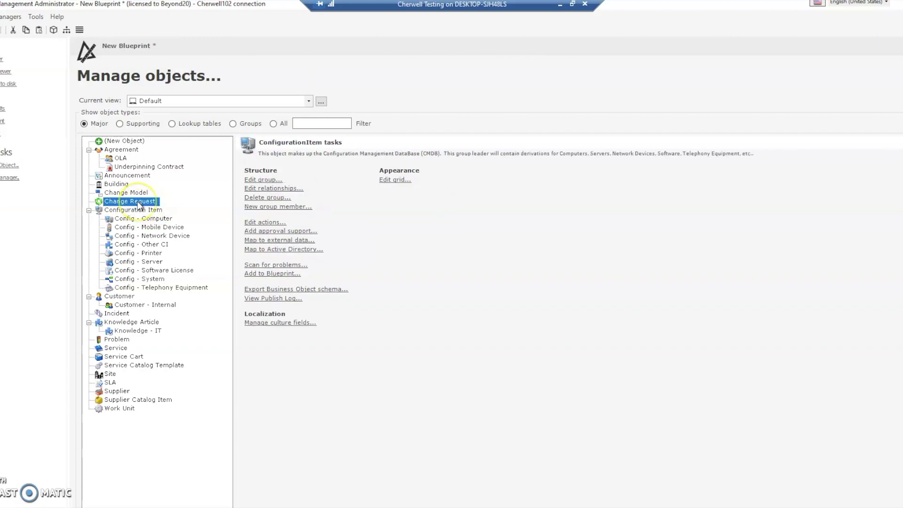
pyautogui.click(292, 180)
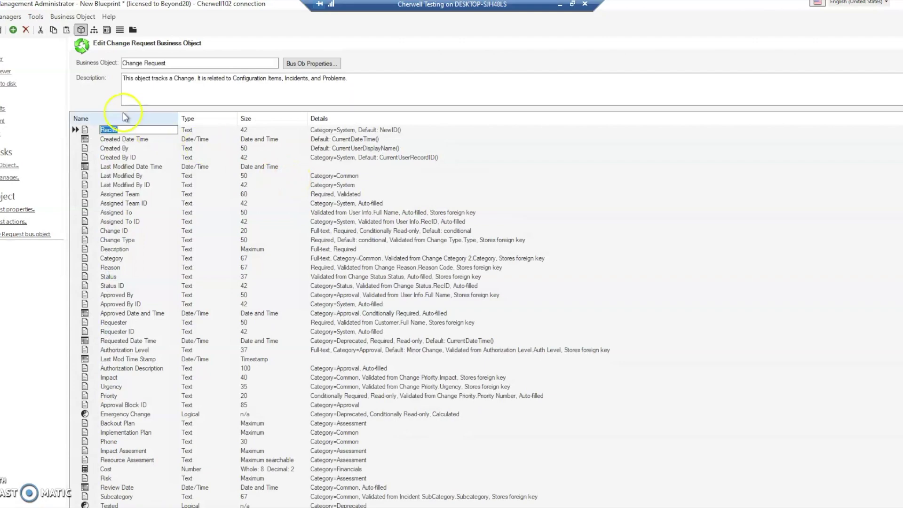
# Step: Sort the Change Request fields by name and edit the Status field's properties
pyautogui.click(123, 115)
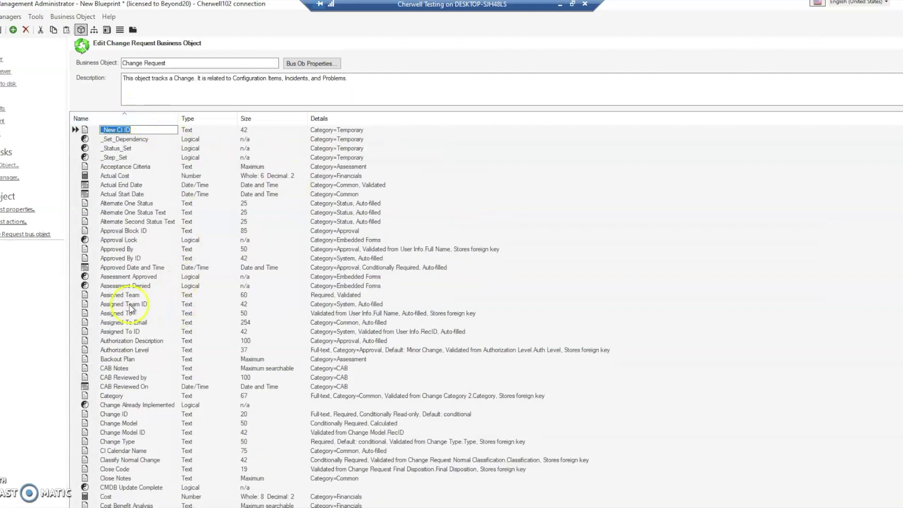
pyautogui.scroll(-14, 131, 346)
pyautogui.scroll(-16, 132, 346)
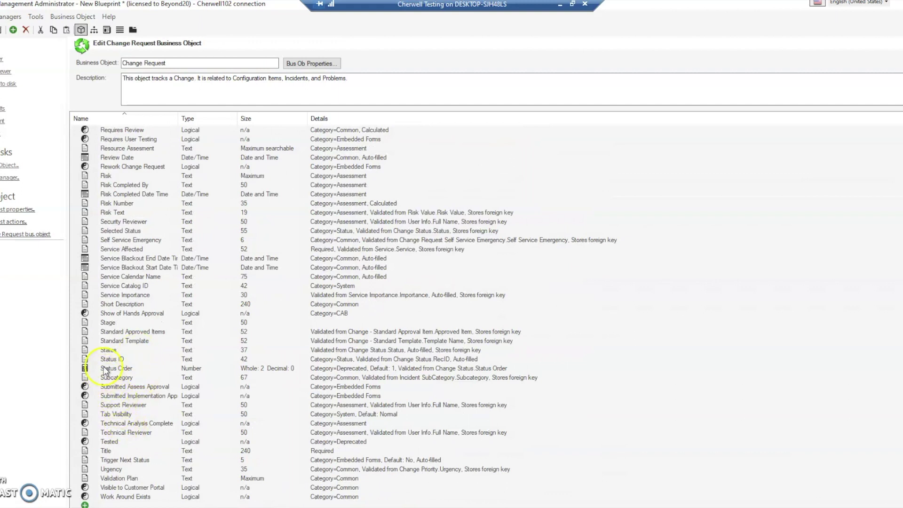
pyautogui.doubleClick(108, 351)
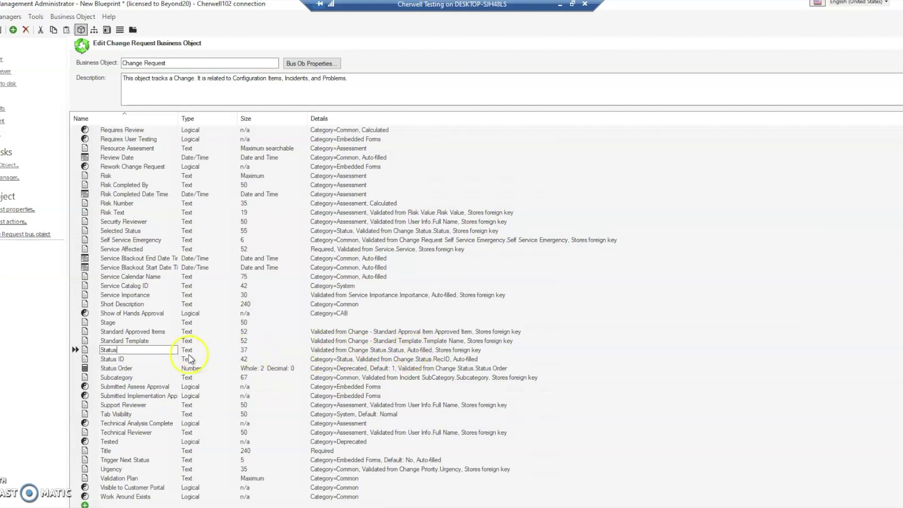
pyautogui.rightClick(90, 355)
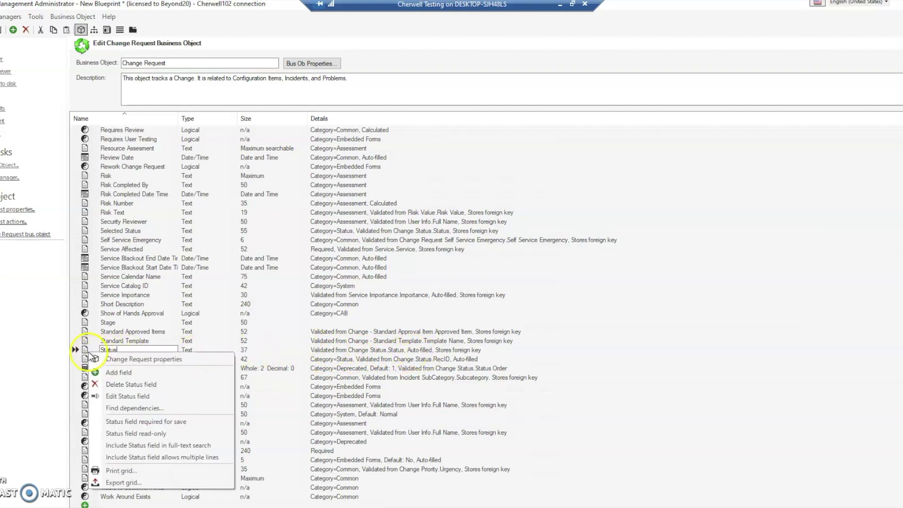
pyautogui.click(126, 396)
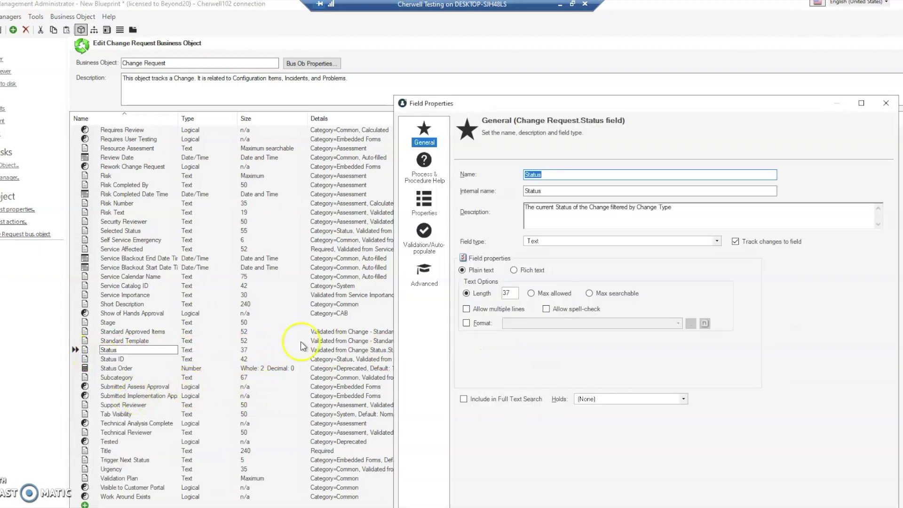
# Step: Show Status validation from the Change Status table and auto-populate from [ChangeStatus.Status] on Change Type change
pyautogui.click(425, 232)
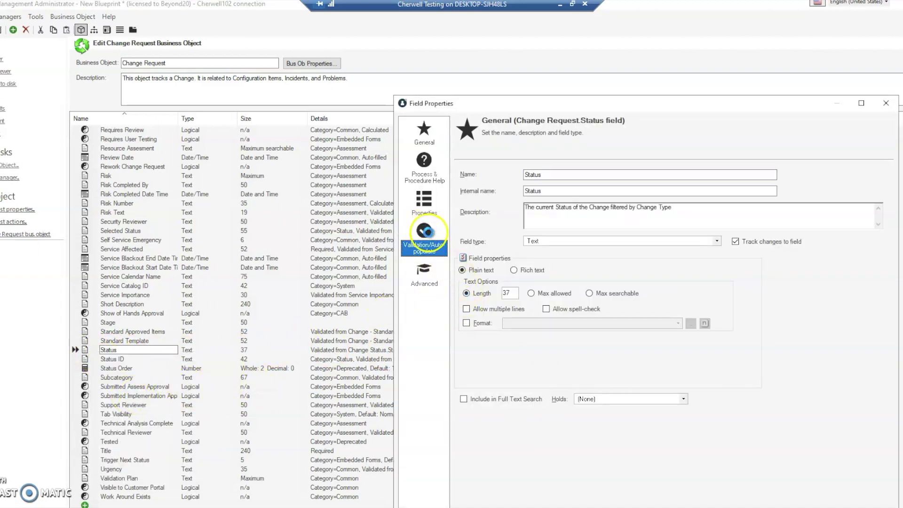
pyautogui.click(462, 197)
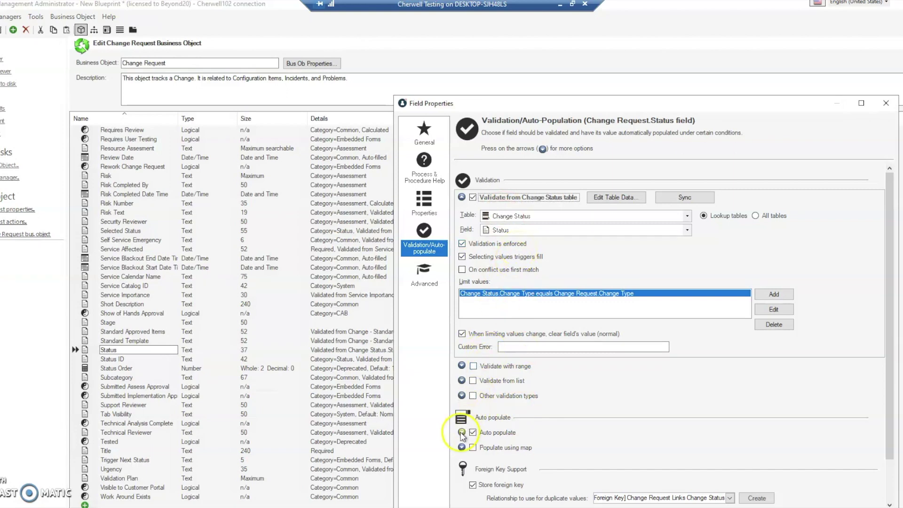
pyautogui.click(462, 433)
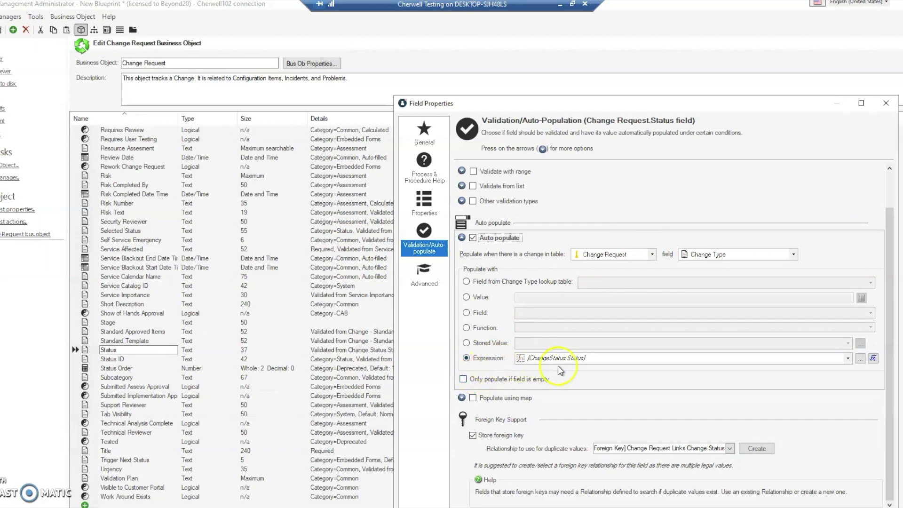
# Step: Open the auto-populate expression and view the ChangeStatus.Status token's modifiers without changing them
pyautogui.click(873, 358)
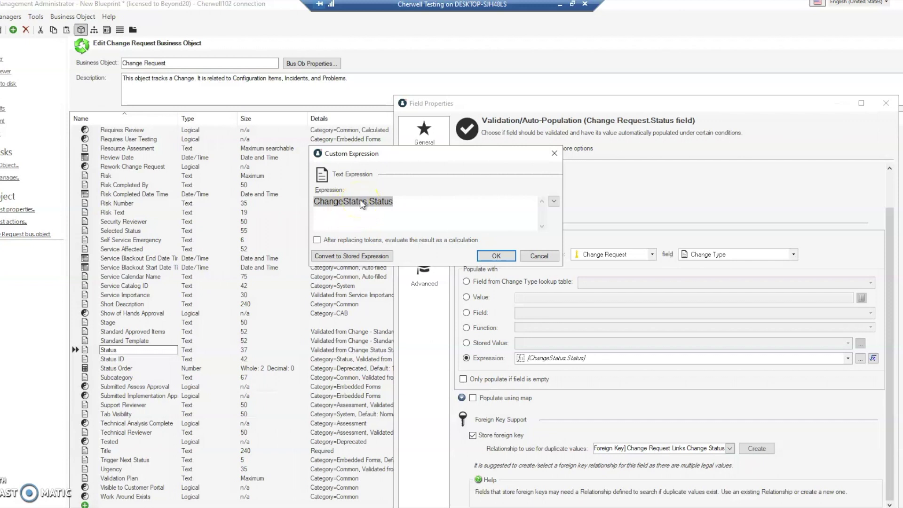
pyautogui.rightClick(375, 204)
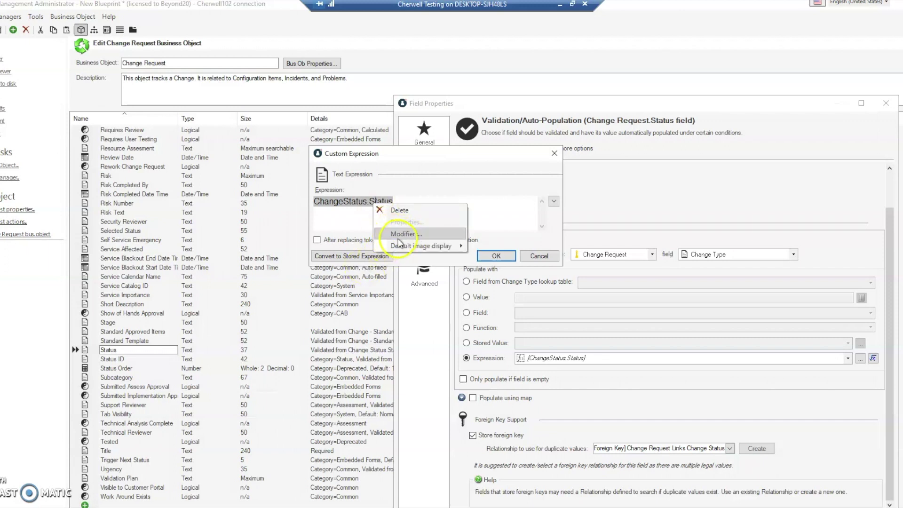
pyautogui.click(397, 235)
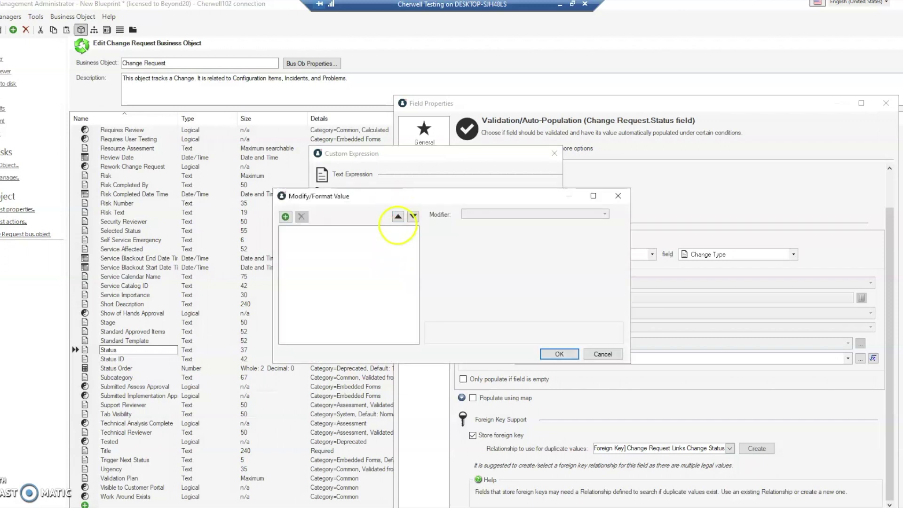
pyautogui.click(603, 354)
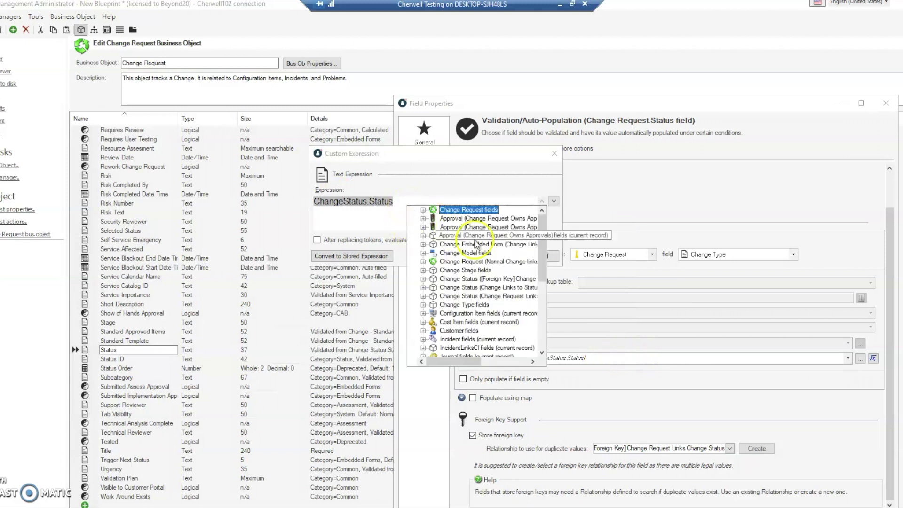
# Step: Browse the expression's field tree dropdown, then close the expression unchanged
pyautogui.moveTo(470, 366); pyautogui.dragTo(473, 365)
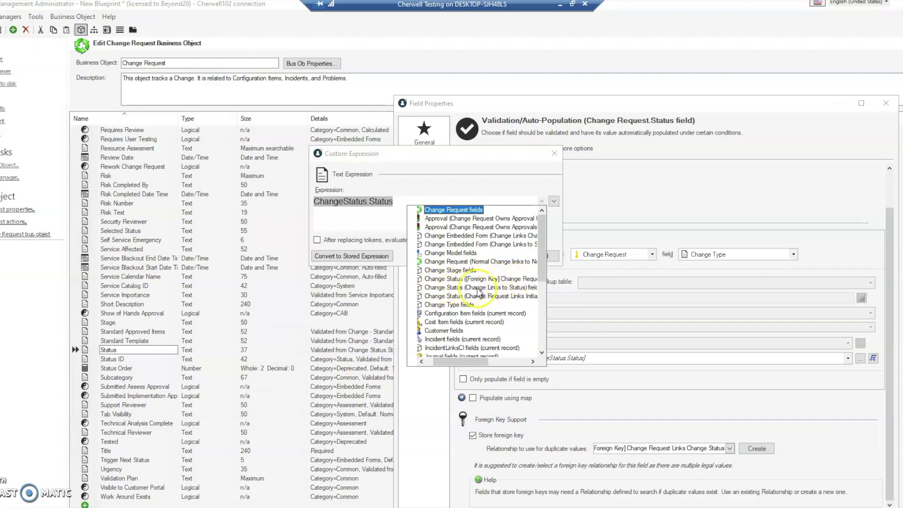
pyautogui.moveTo(472, 362); pyautogui.dragTo(485, 360)
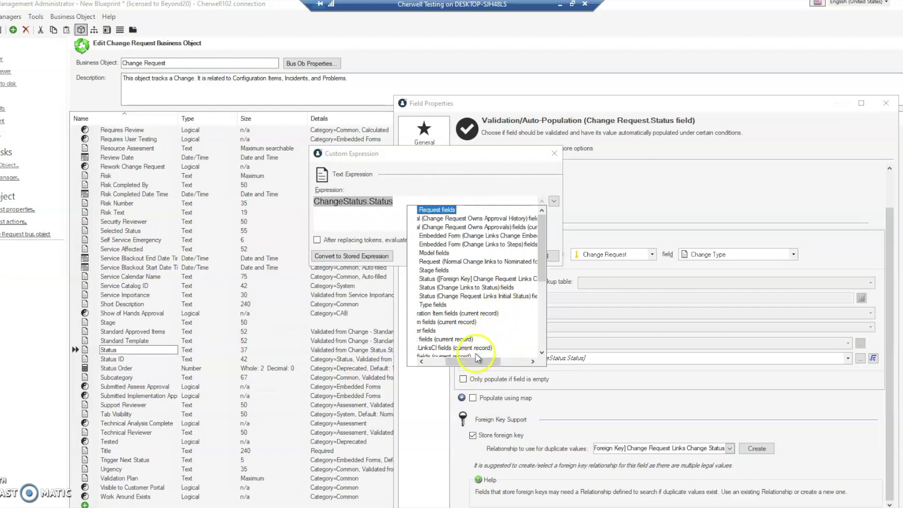
pyautogui.moveTo(473, 365); pyautogui.dragTo(487, 363)
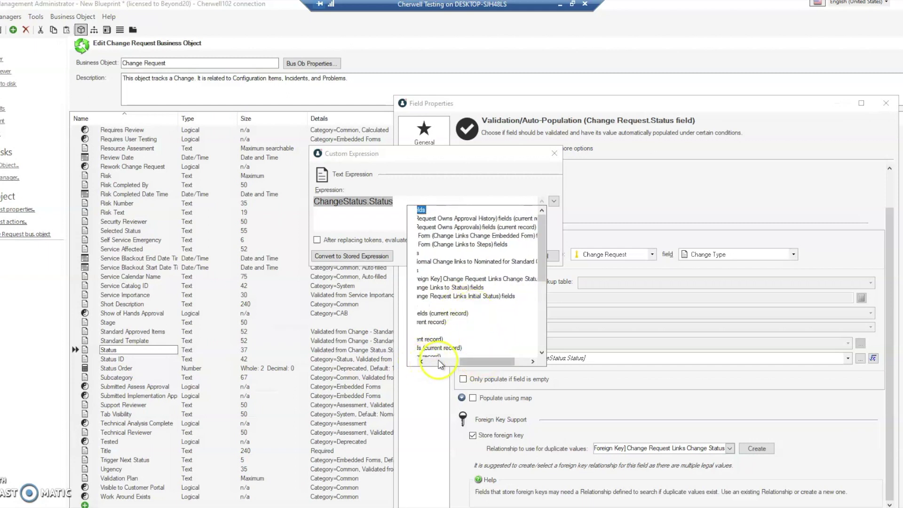
pyautogui.click(432, 361)
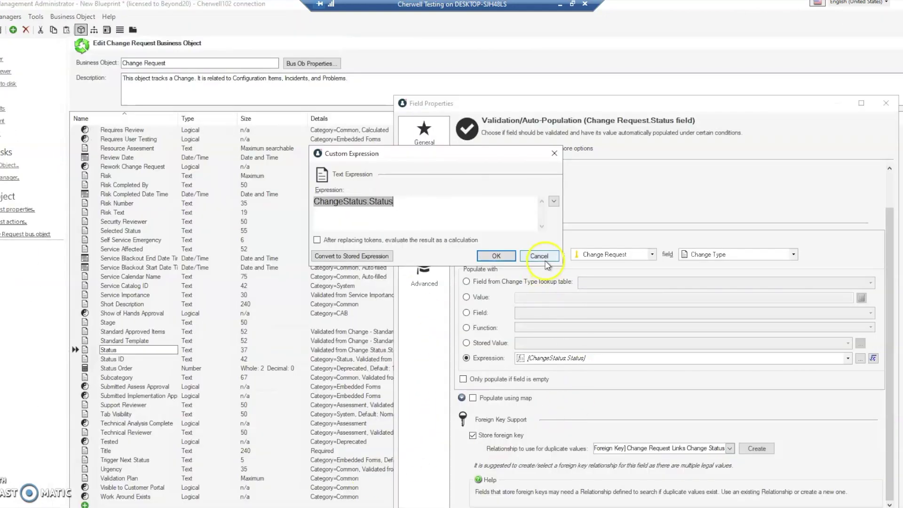
pyautogui.click(540, 256)
# Step: Show the Change Request Links Initial Status relationship's link constraints: Change Type and Initial Status True
pyautogui.press('Return')
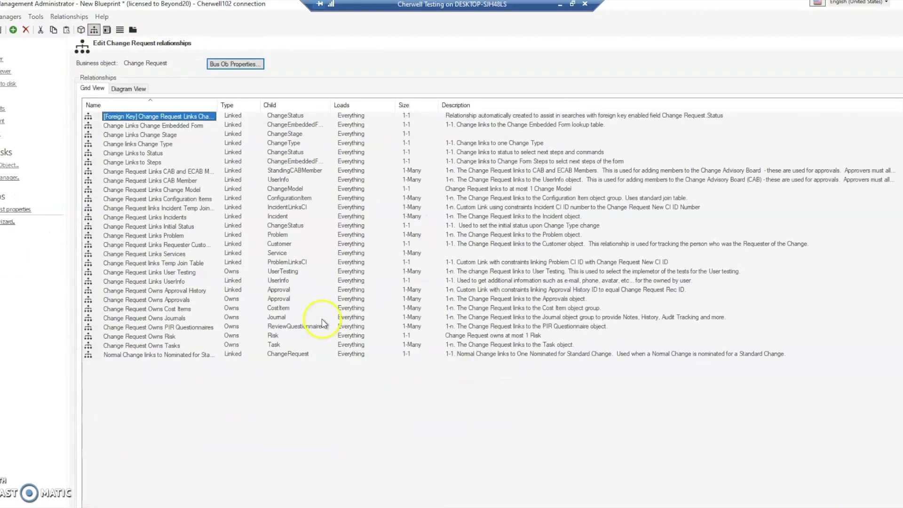
pyautogui.click(150, 226)
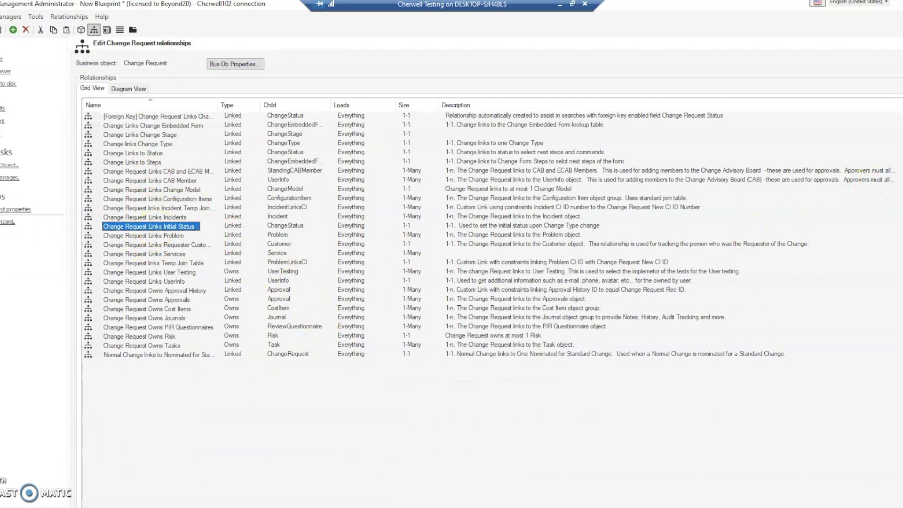
pyautogui.press('Return')
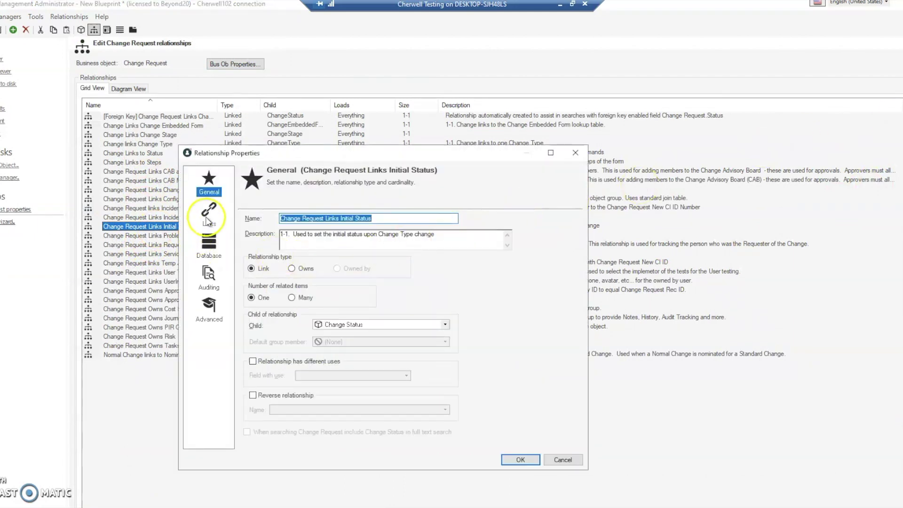
pyautogui.click(215, 210)
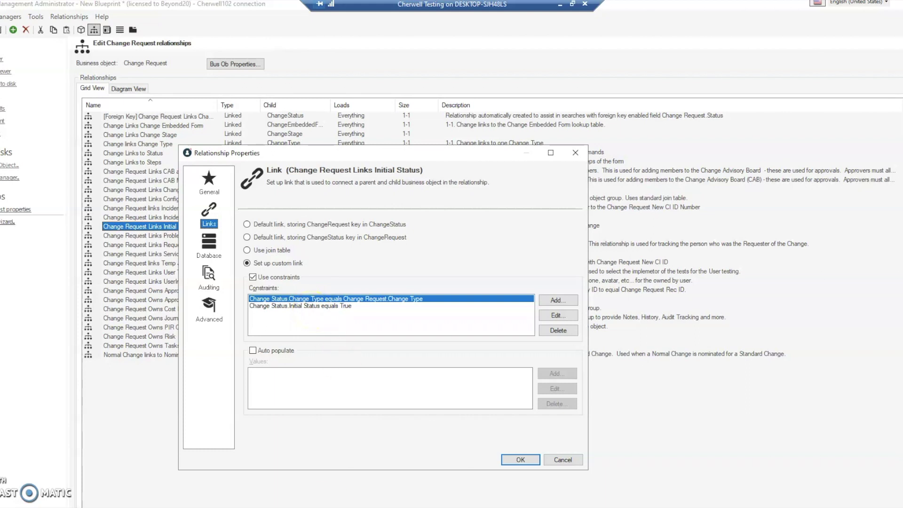
pyautogui.click(211, 507)
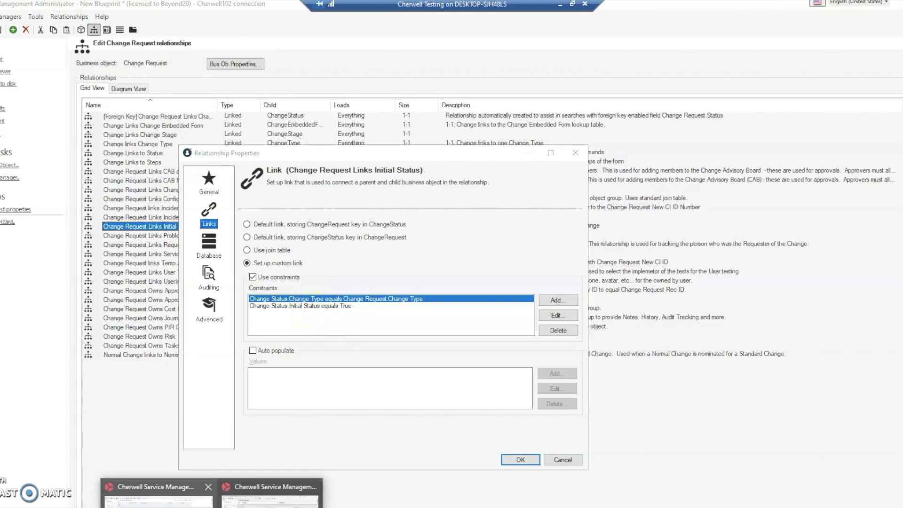
# Step: In the client's Change Status table, open the New record under Change Type: Minor
pyautogui.click(158, 496)
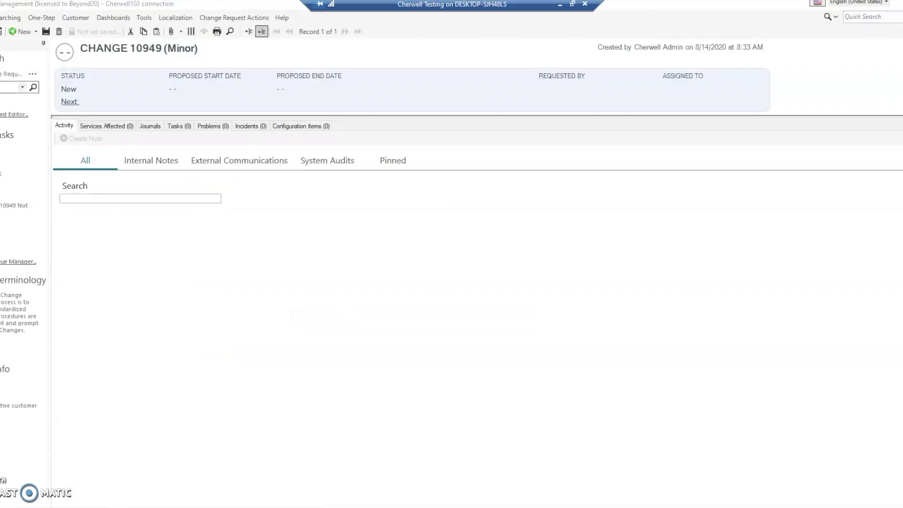
pyautogui.click(211, 507)
pyautogui.click(278, 491)
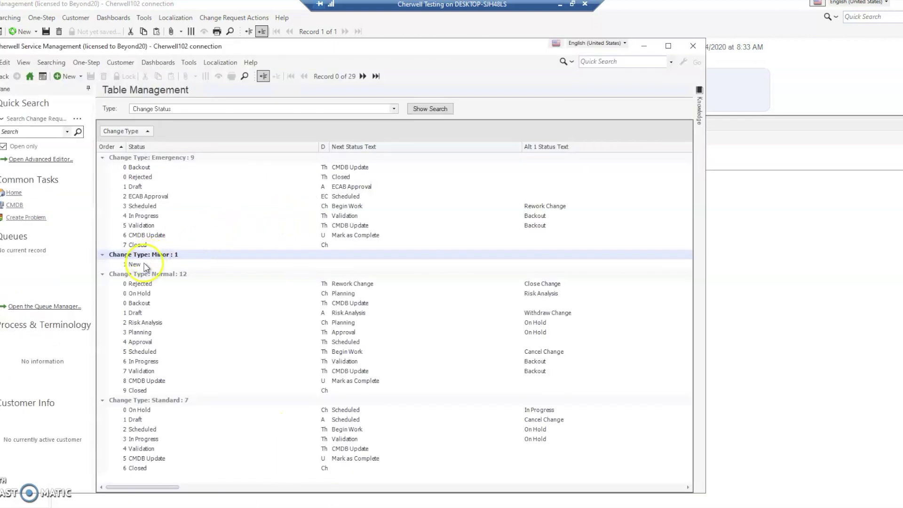
pyautogui.doubleClick(141, 264)
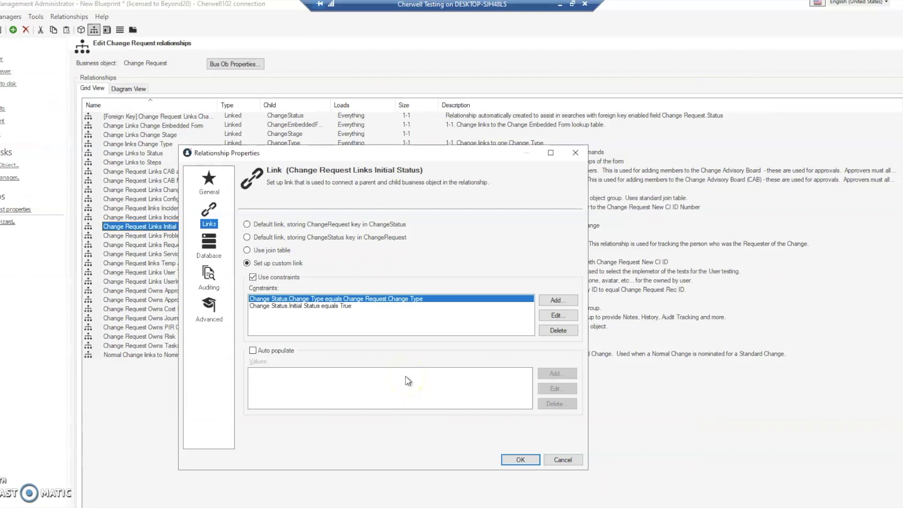
# Step: Review the relationship's Advanced options, cancel without saving, and return to the Change Status New form
pyautogui.click(209, 306)
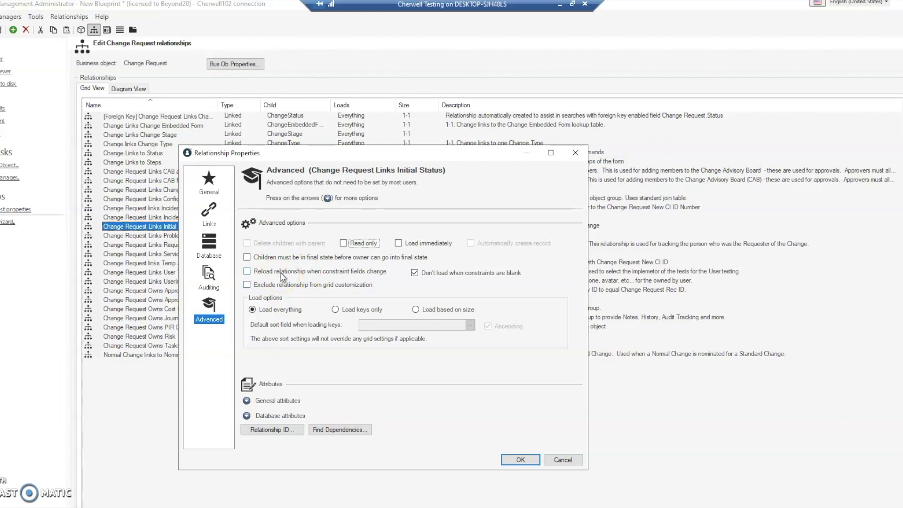
pyautogui.click(569, 460)
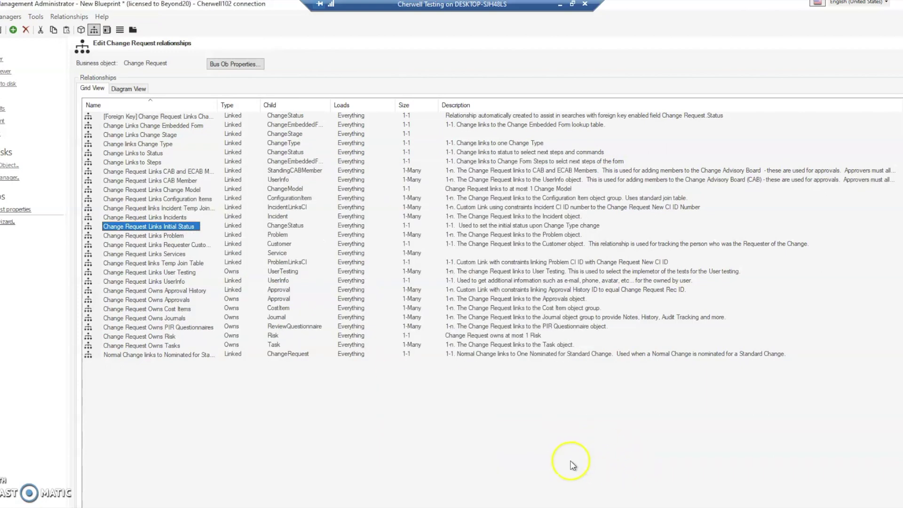
pyautogui.hotkey('alt', 'Tab')
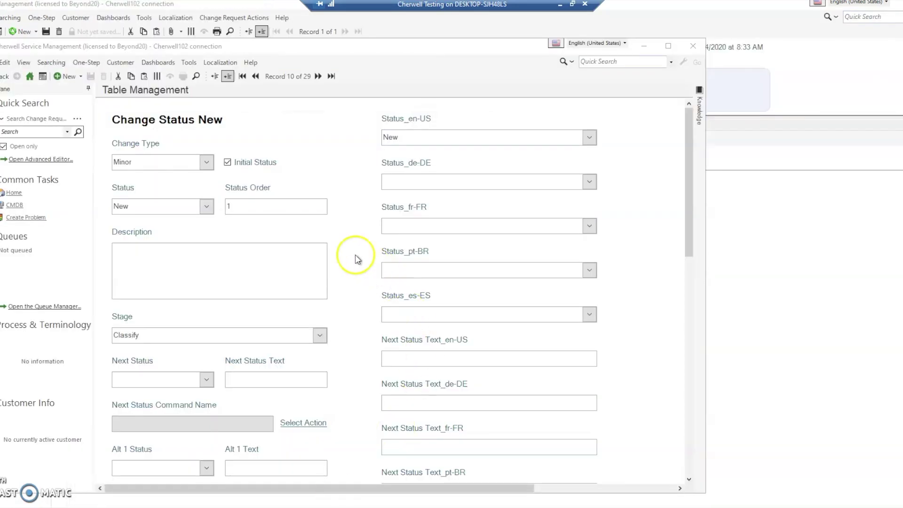
# Step: Inspect the Change Status record's object values in the System Analyzer, then close it
pyautogui.click(251, 62)
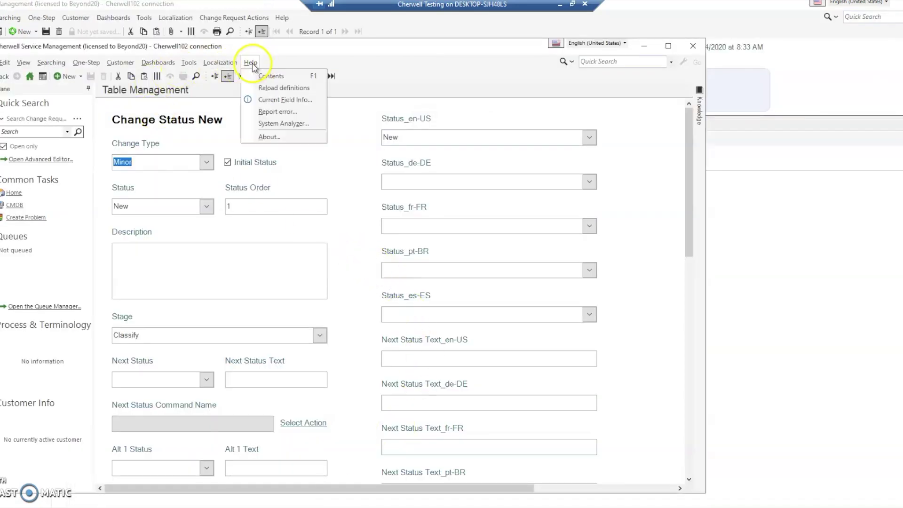
pyautogui.click(278, 123)
pyautogui.click(138, 119)
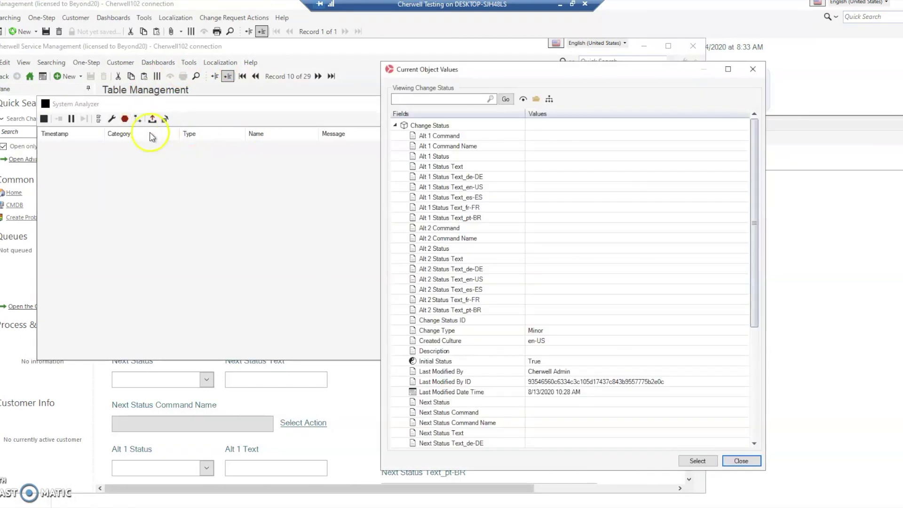
pyautogui.click(395, 126)
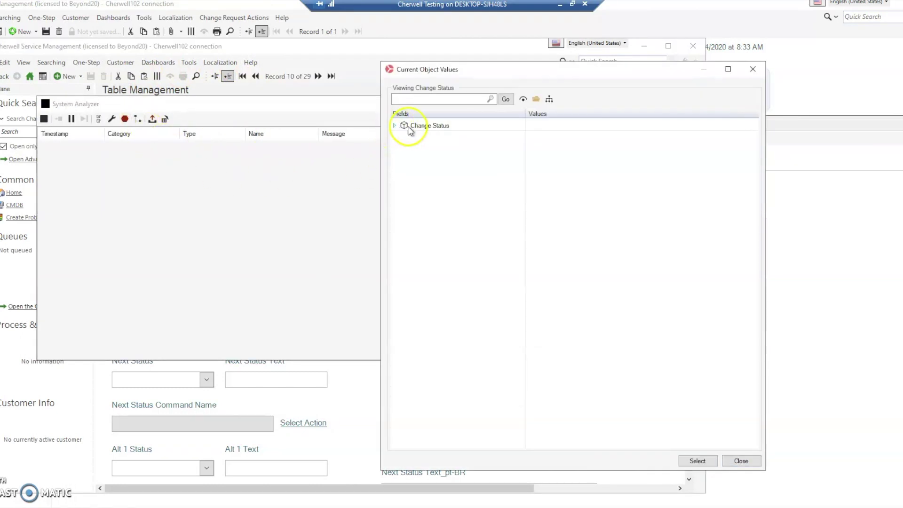
pyautogui.click(547, 100)
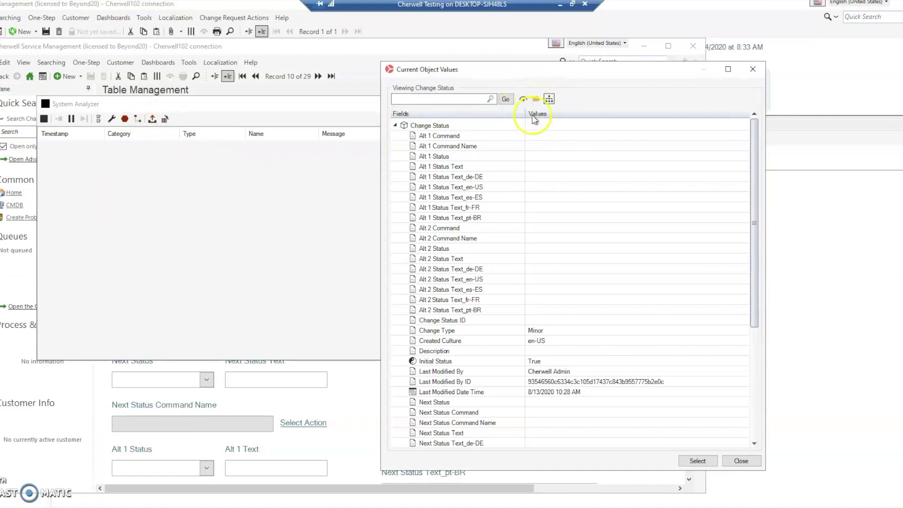
pyautogui.click(396, 125)
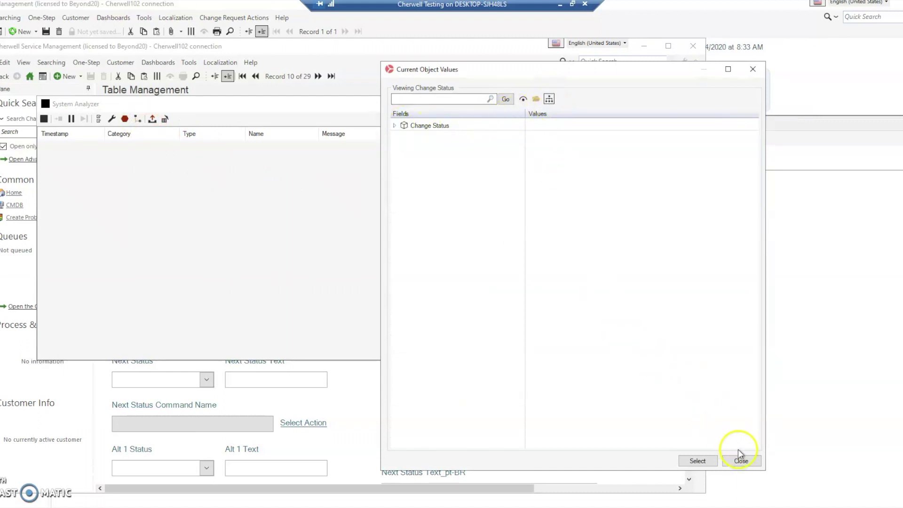
pyautogui.click(742, 462)
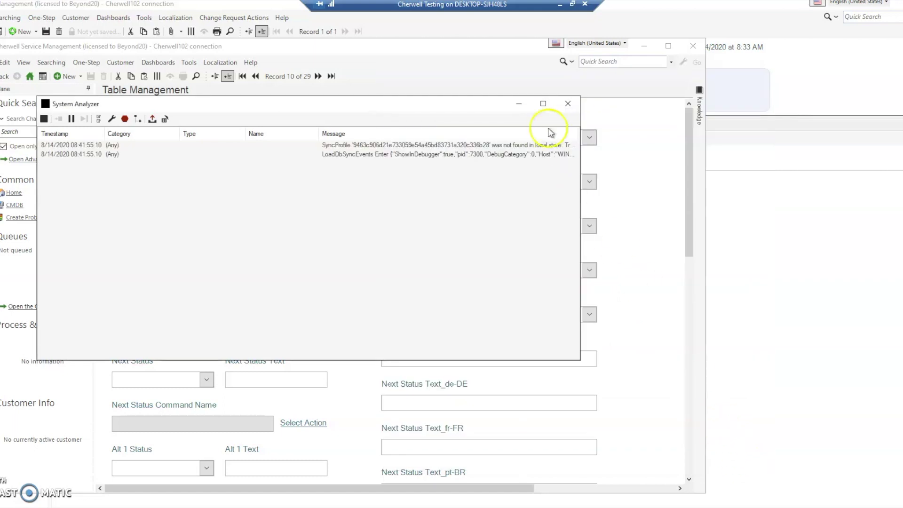
pyautogui.click(573, 108)
# Step: Leave New as the Minor initial status and return to the CHANGE 10949 record
pyautogui.click(206, 206)
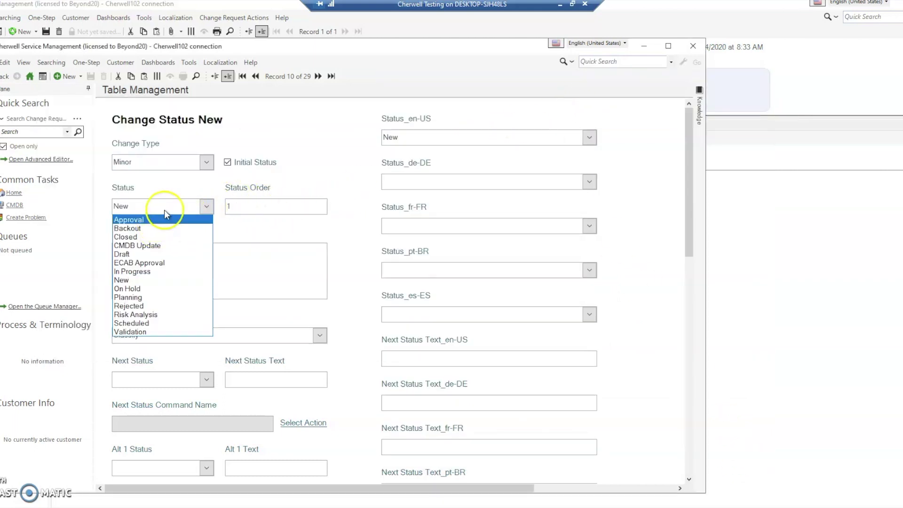
pyautogui.click(176, 194)
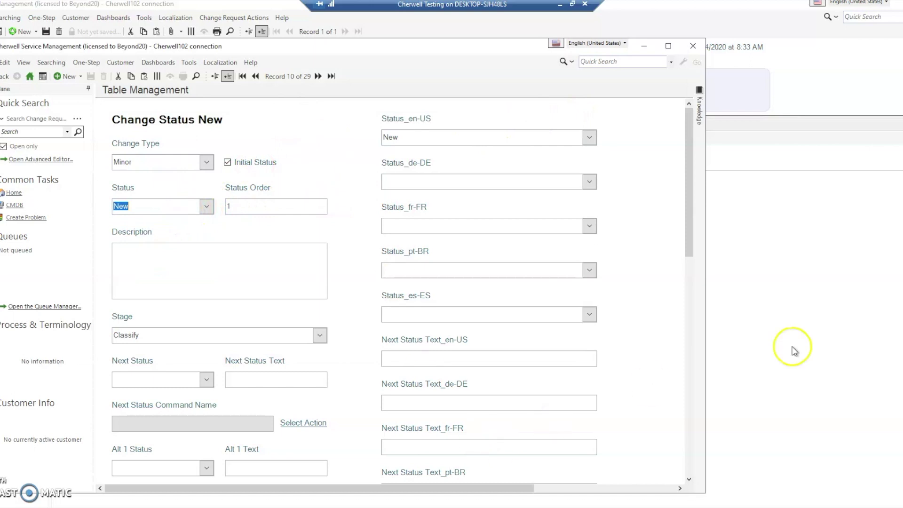
pyautogui.click(805, 319)
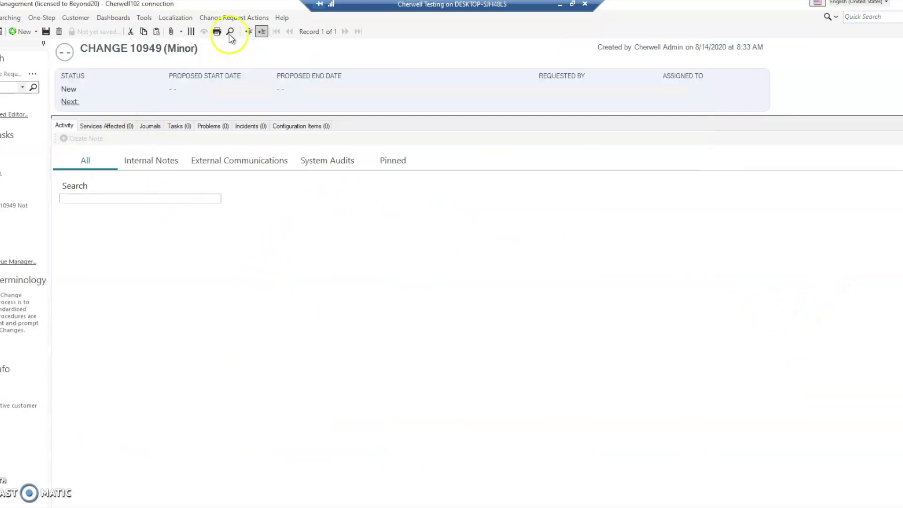
# Step: In System Analyzer, view Change Request 10949's Initial Status link values: Change Type Standard, Status Draft
pyautogui.click(283, 19)
pyautogui.click(308, 78)
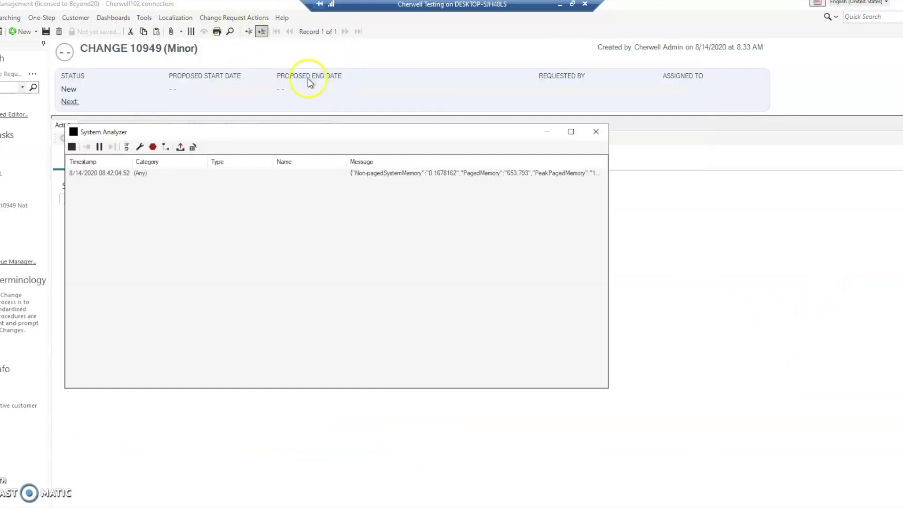
pyautogui.click(166, 146)
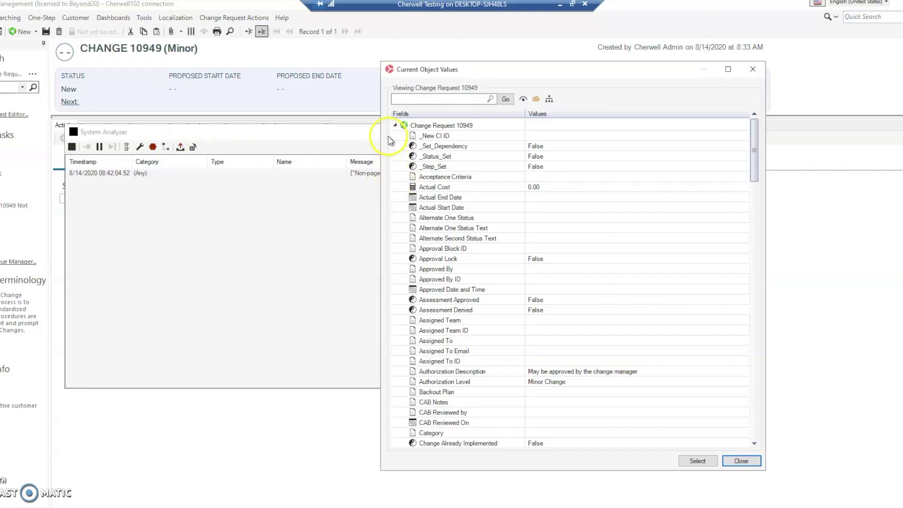
pyautogui.click(396, 125)
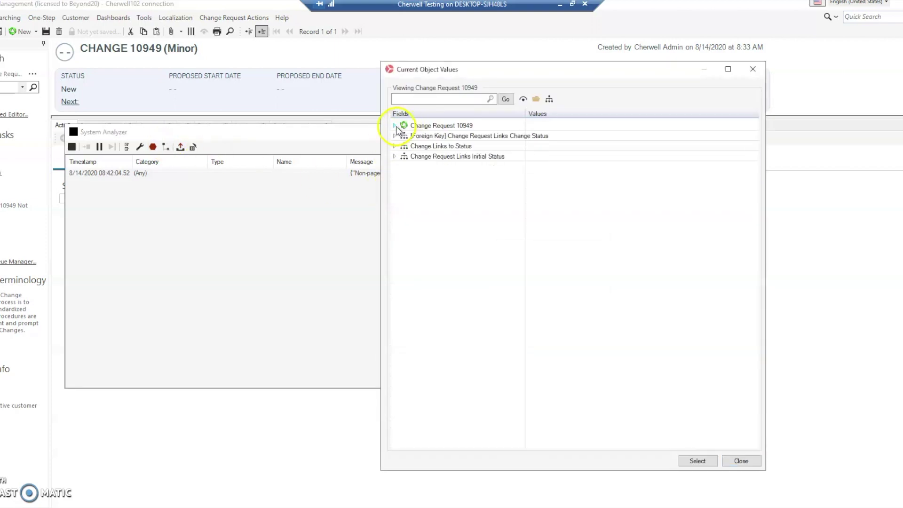
pyautogui.click(395, 157)
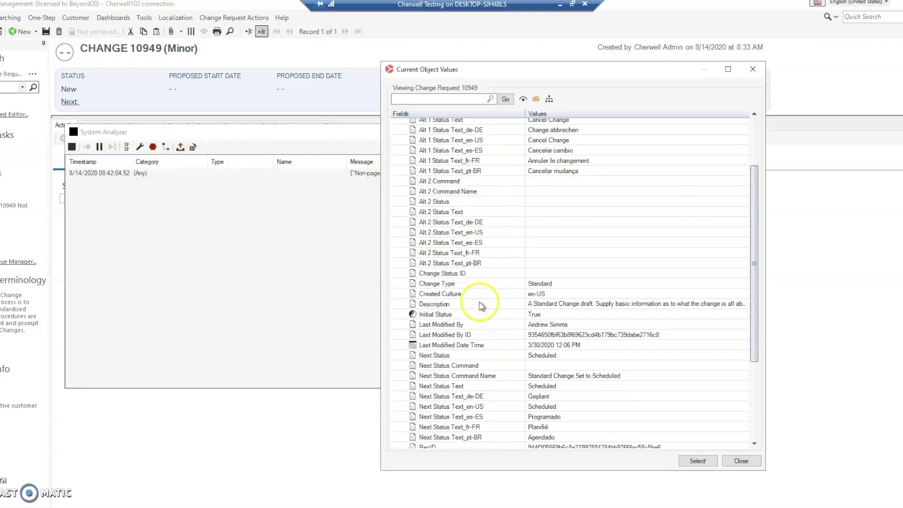
pyautogui.scroll(-1, 480, 306)
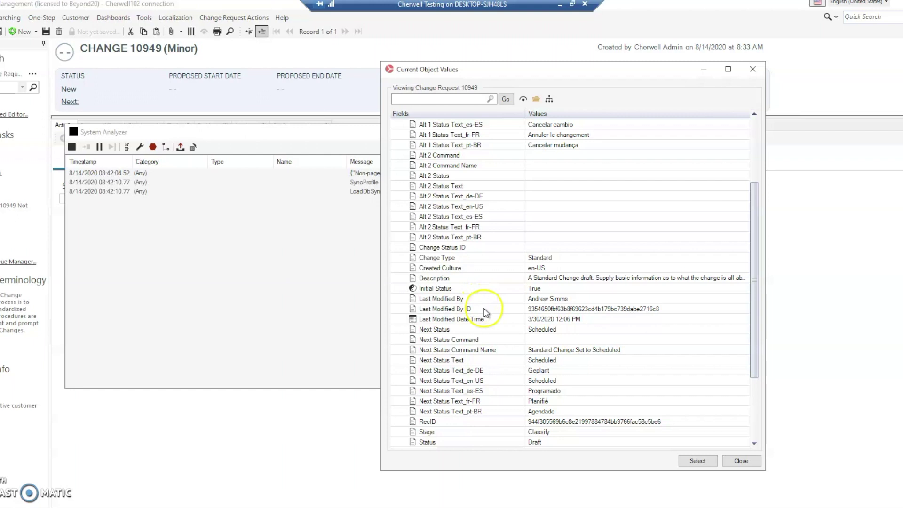
pyautogui.click(539, 443)
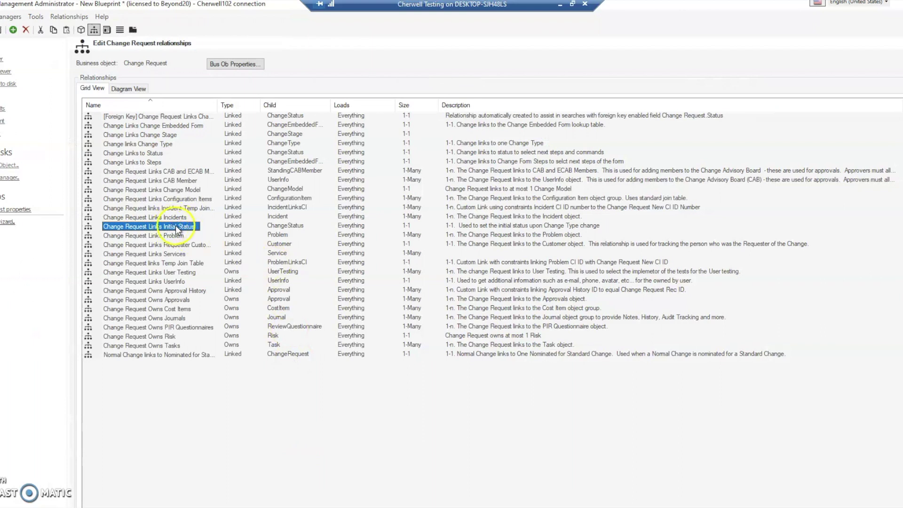
# Step: Discard the unsaved new blueprint and load the 1002ChangeStatusChanges blueprint file
pyautogui.click(4, 121)
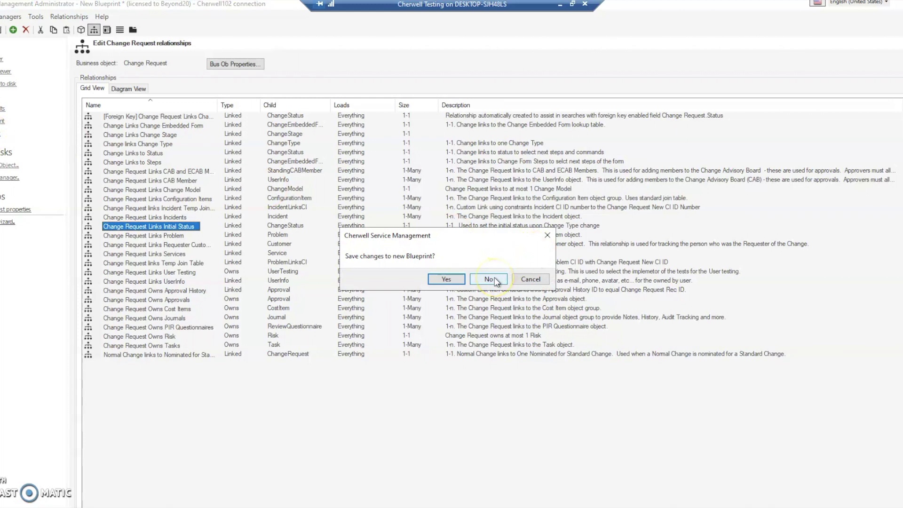
pyautogui.click(494, 280)
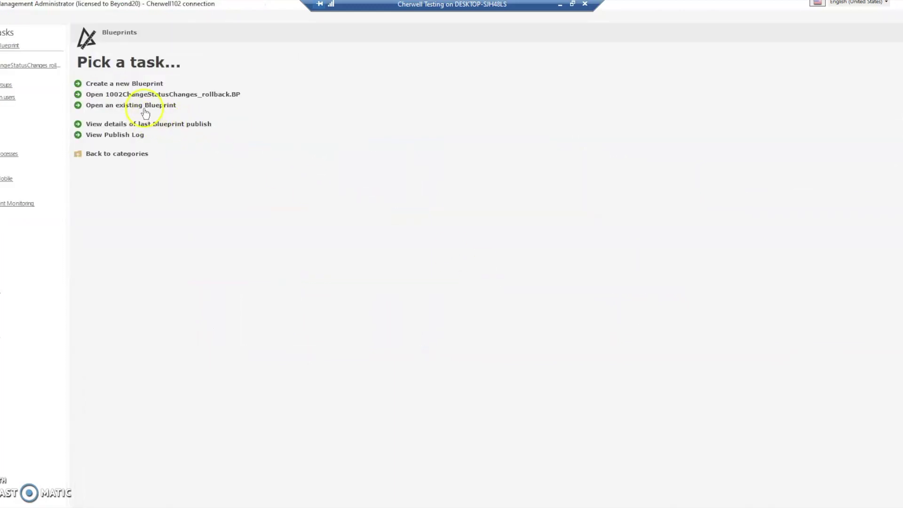
pyautogui.click(146, 110)
pyautogui.doubleClick(141, 148)
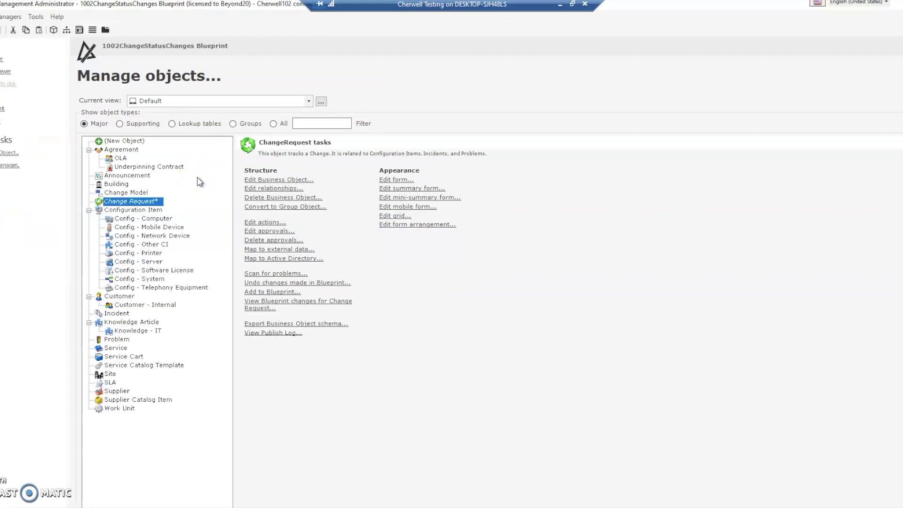
# Step: Publish the blueprint with Ignore Conflicts on and Scan for errors off
pyautogui.click(5, 109)
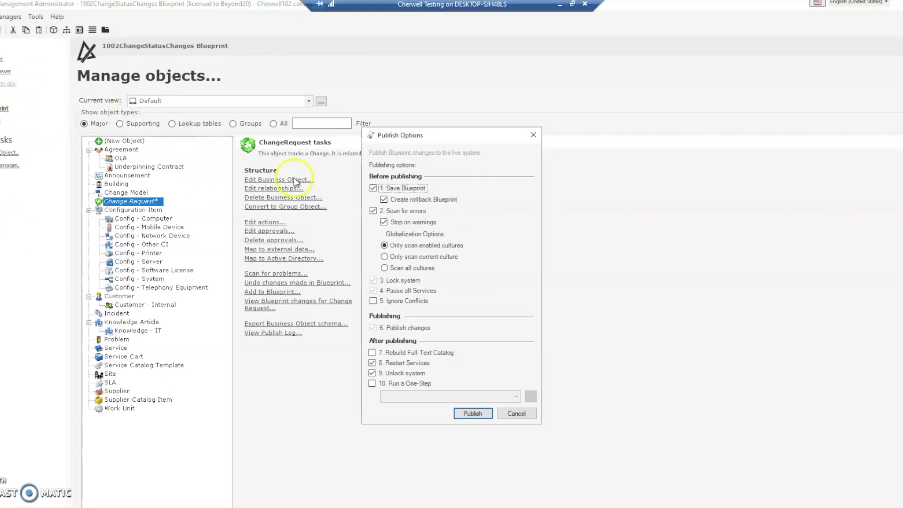
pyautogui.click(408, 304)
pyautogui.click(407, 215)
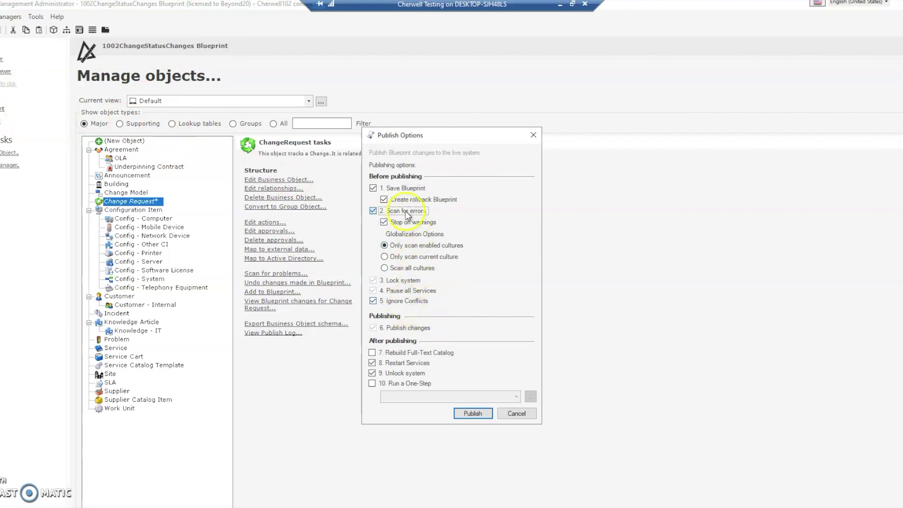
pyautogui.click(481, 414)
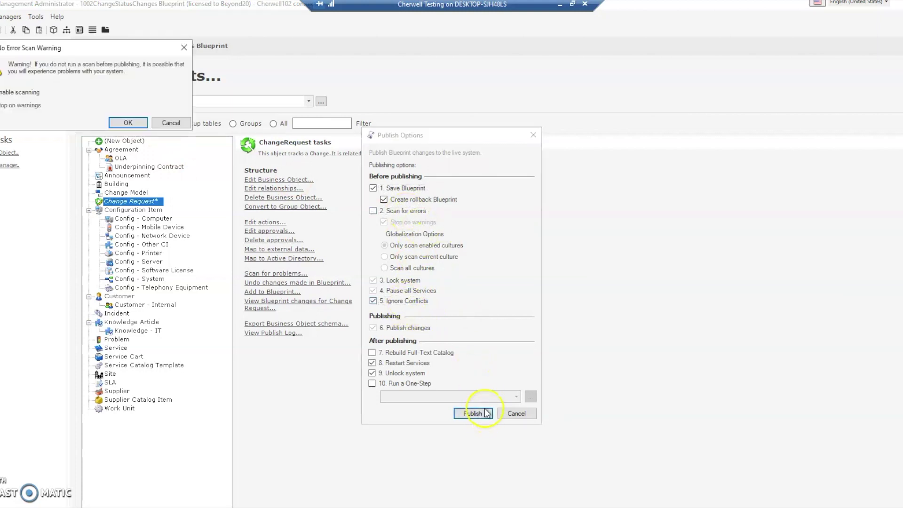
pyautogui.click(21, 93)
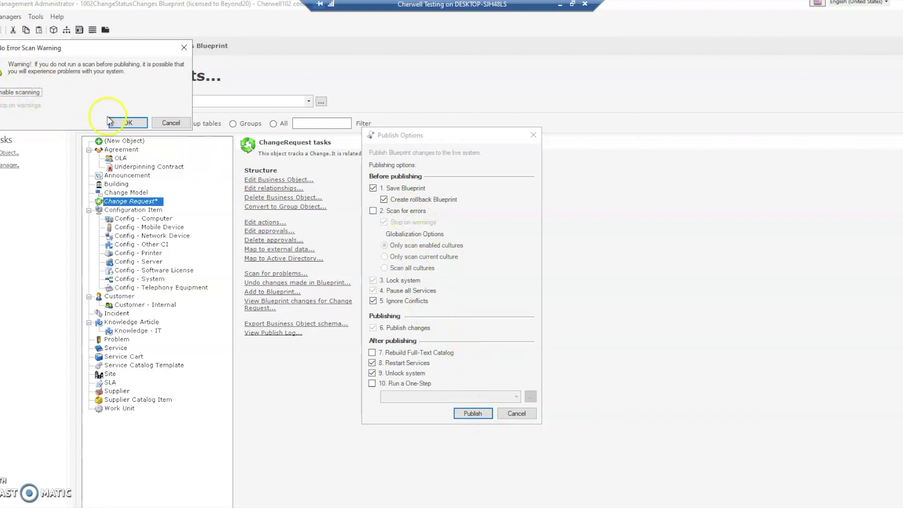
pyautogui.click(125, 122)
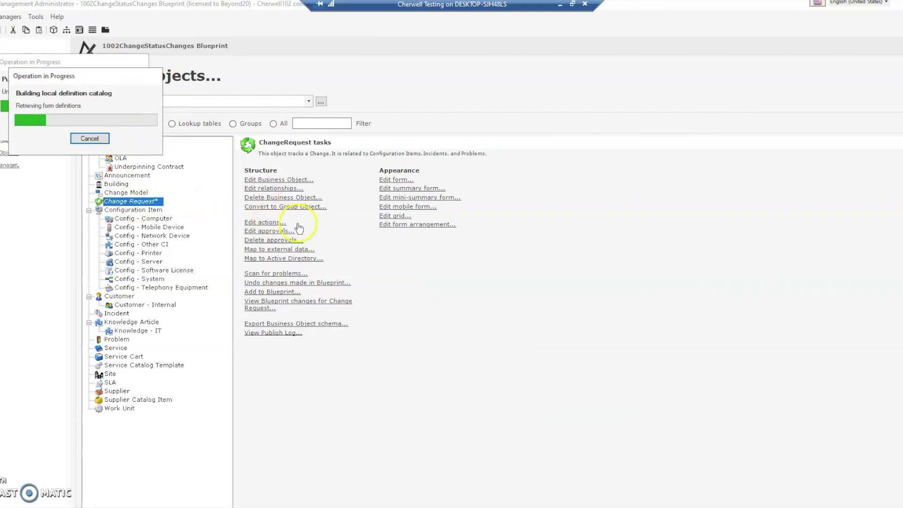
pyautogui.click(316, 377)
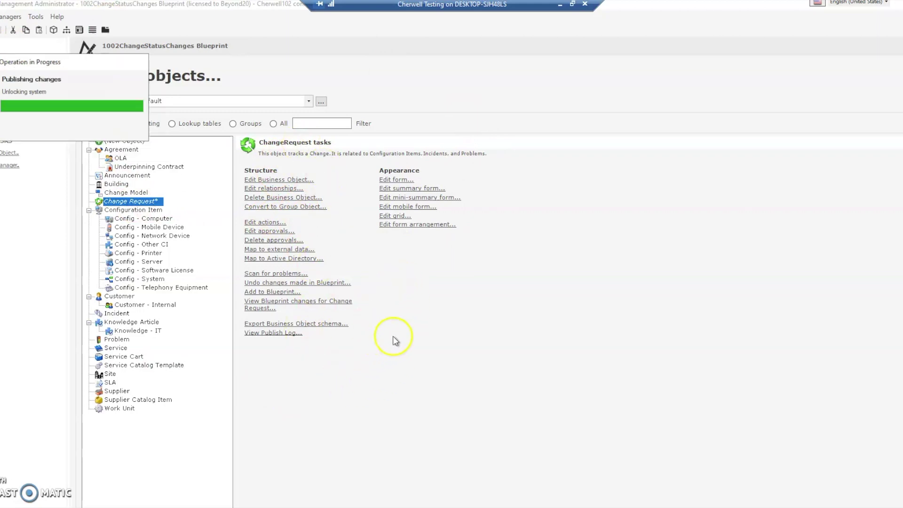
pyautogui.click(571, 289)
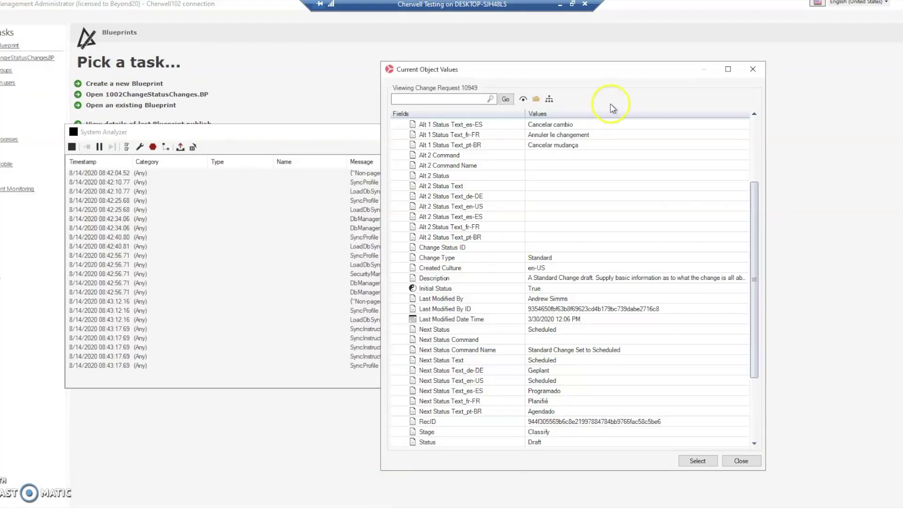
# Step: Close the Current Object Values, System Analyzer and Table Management windows
pyautogui.click(742, 461)
pyautogui.click(595, 133)
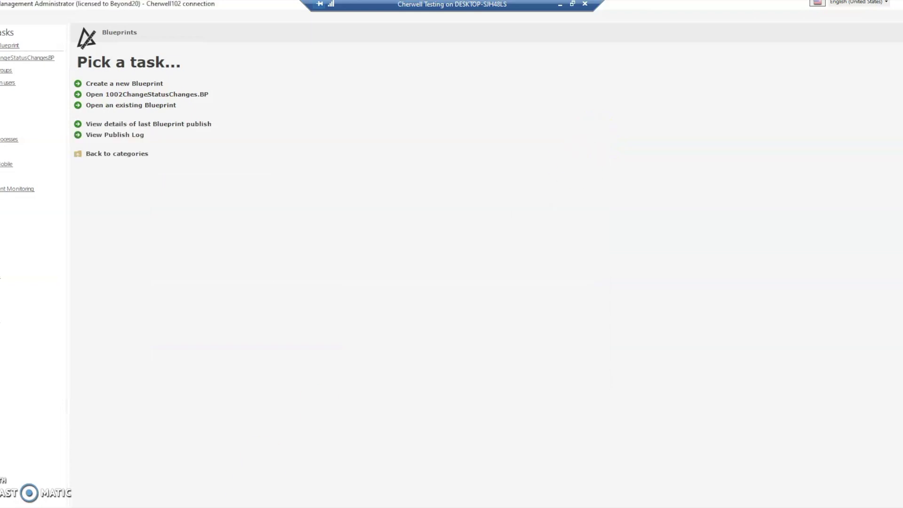
pyautogui.click(273, 492)
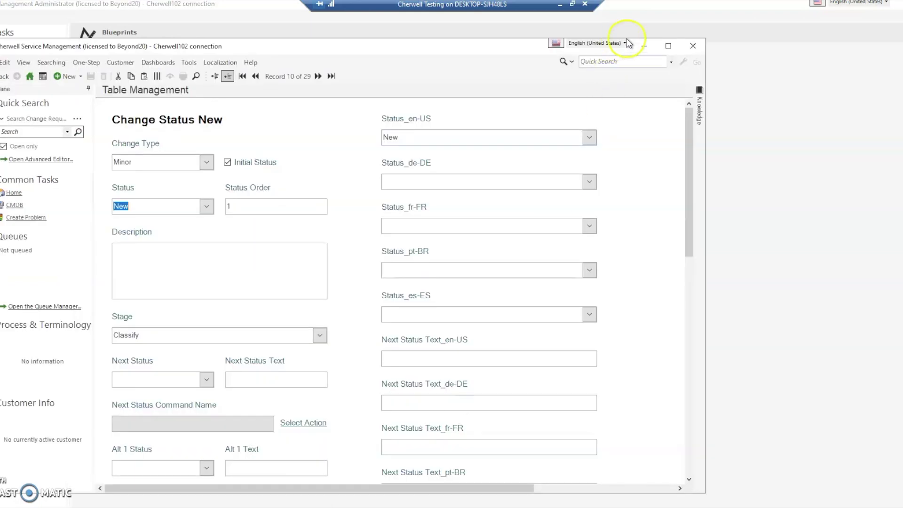
pyautogui.click(693, 46)
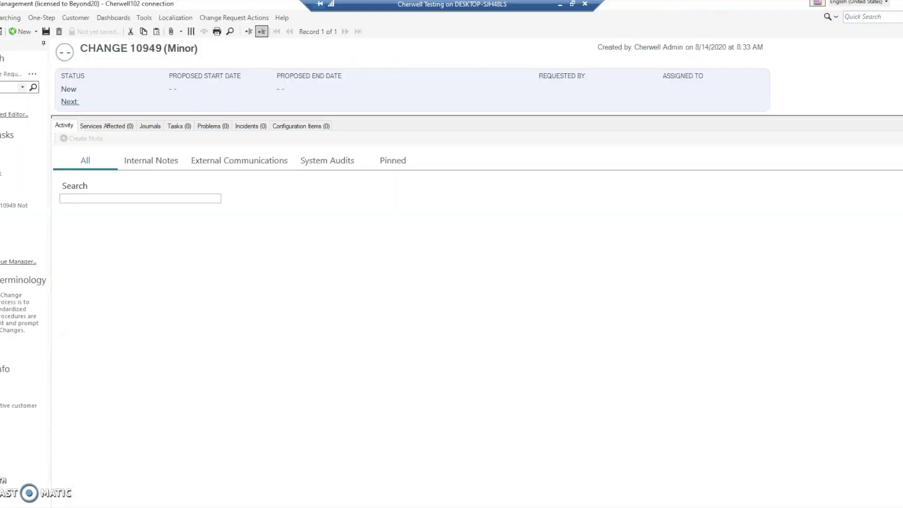
# Step: Reload definitions from Help, declining to save the open change request
pyautogui.click(282, 18)
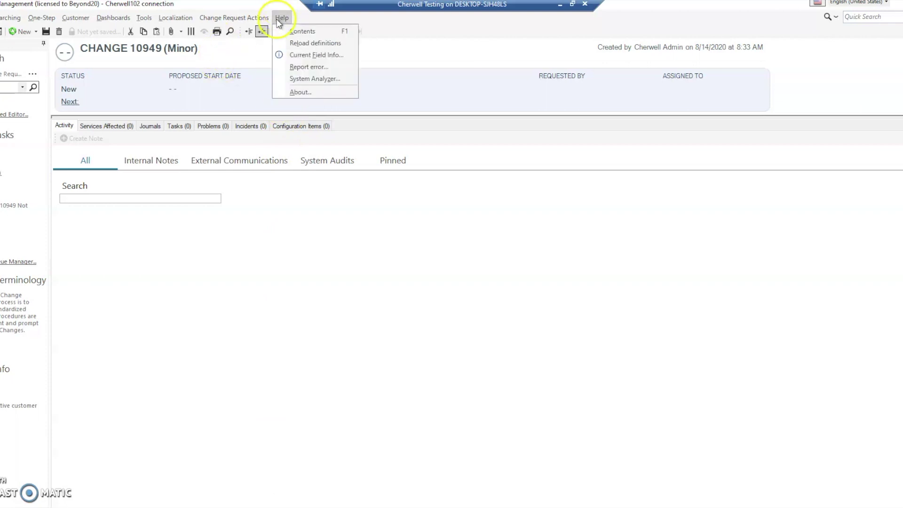
pyautogui.click(312, 43)
pyautogui.click(512, 279)
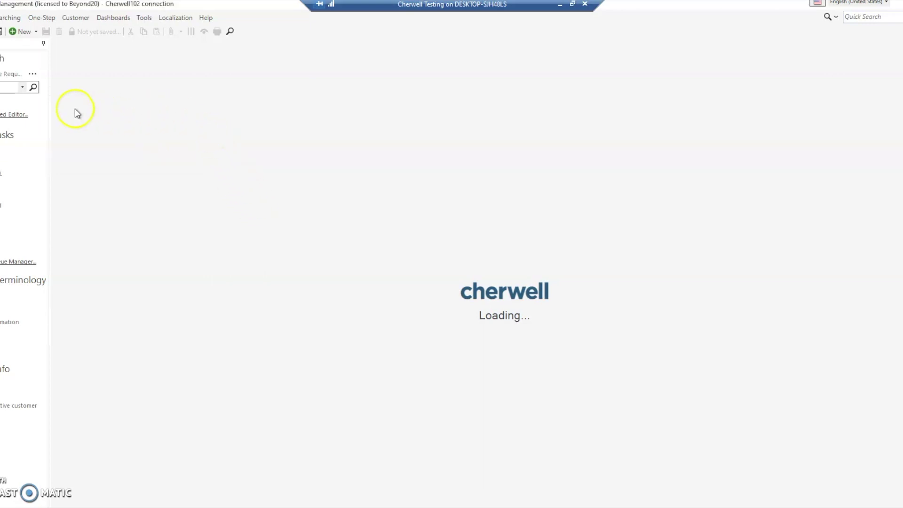
# Step: Create new change request 10950 and set its Change Type to Minor, making its status New
pyautogui.click(36, 32)
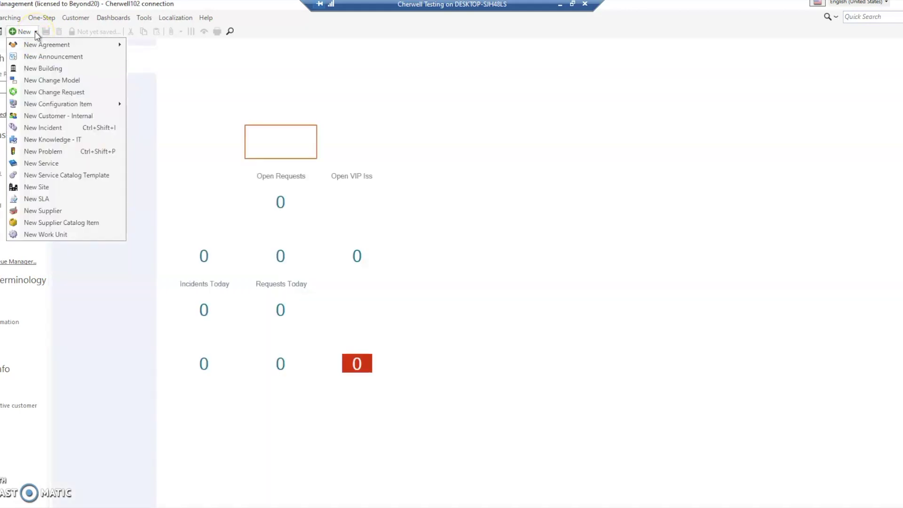
pyautogui.click(62, 94)
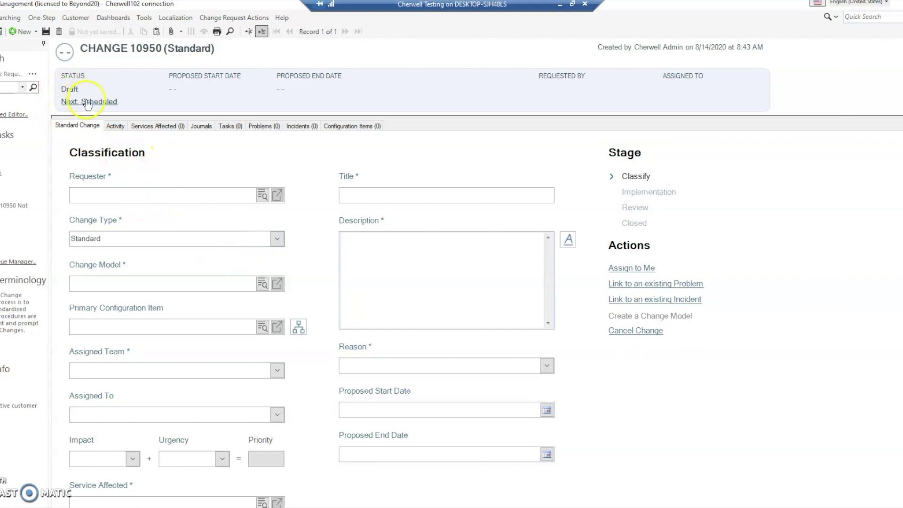
pyautogui.click(277, 239)
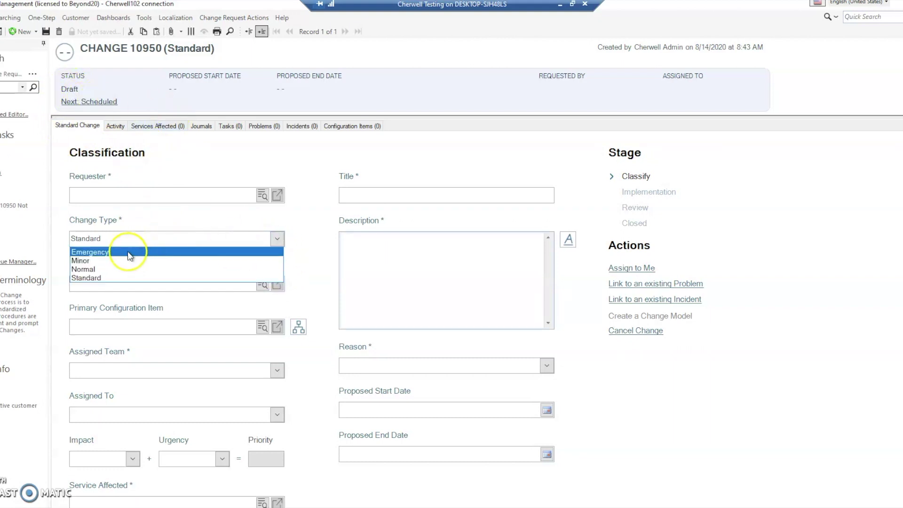
pyautogui.click(112, 260)
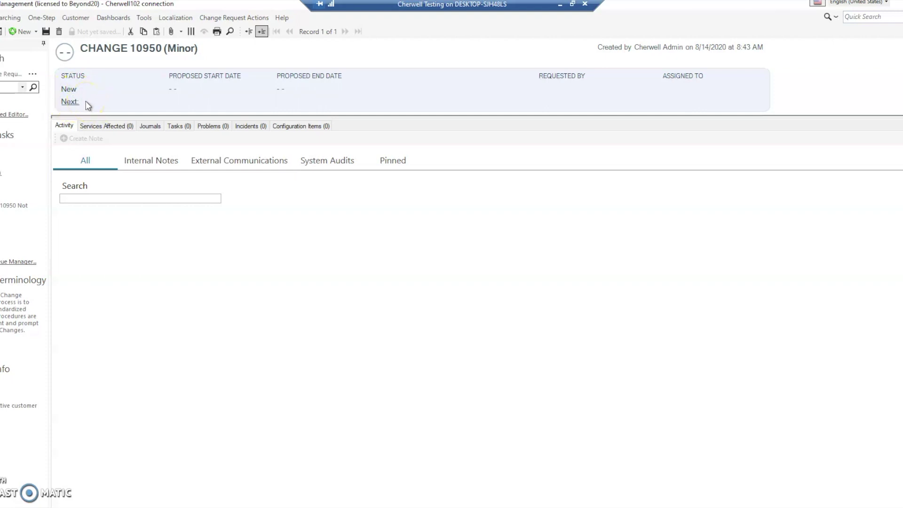
pyautogui.click(102, 109)
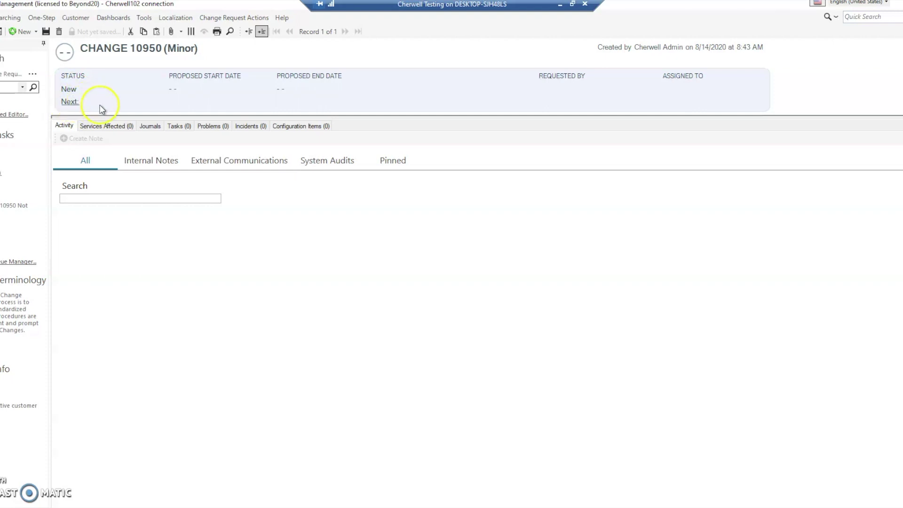